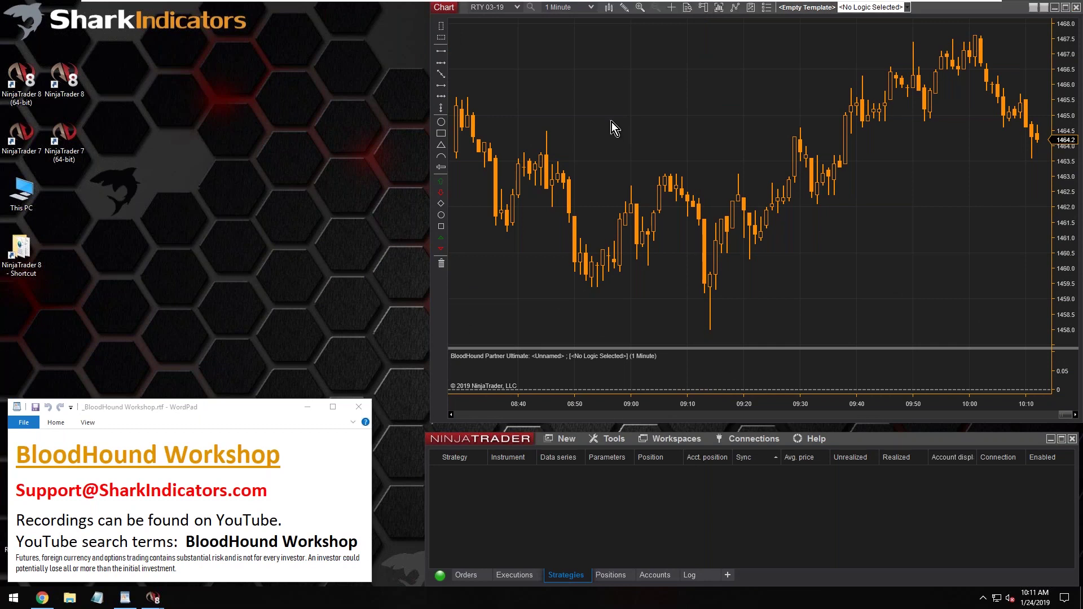
- Add the amaADXVMA indicator from the LizardIndicators folder to the chart's configured indicators
key("ctrl+i")
left_click_drag(665, 93, 294, 56)
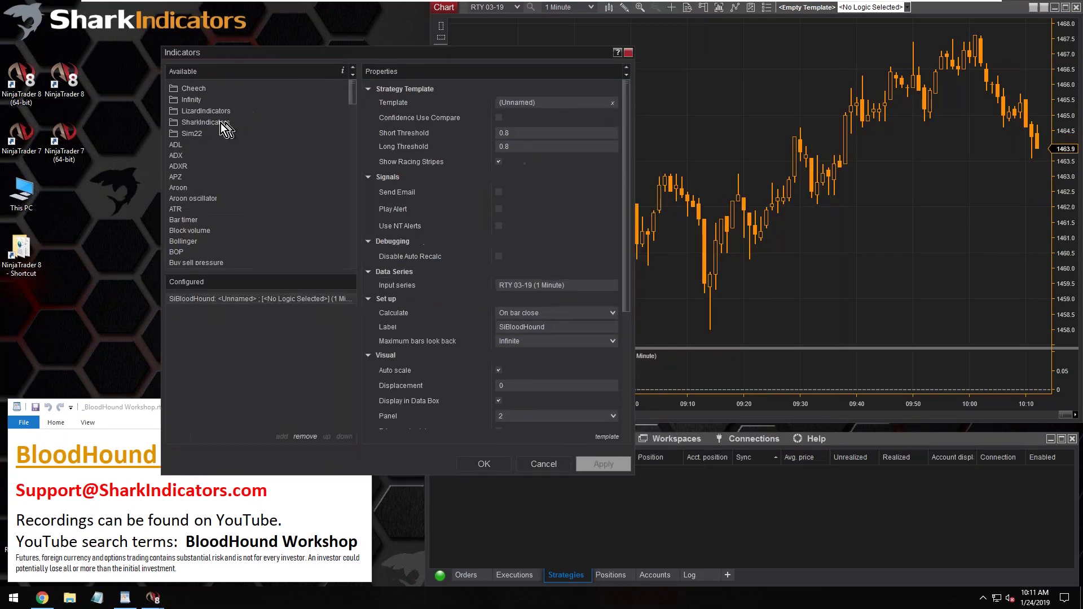
left_click(181, 112)
left_click_drag(205, 133, 191, 318)
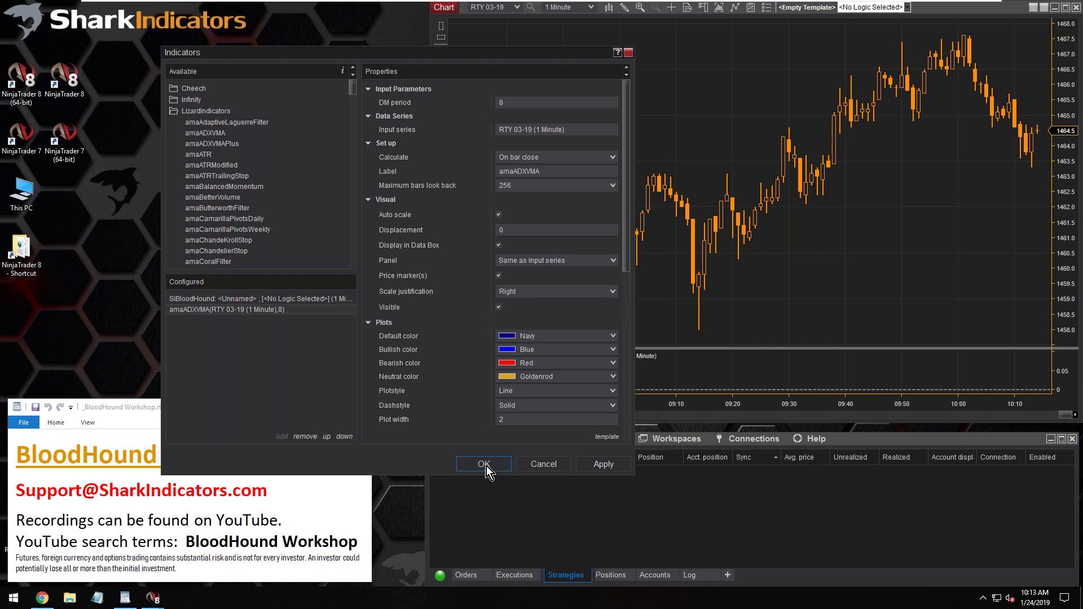
- Set the amaADXVMA plot width to 3 and apply the indicator to the chart
left_click(519, 420)
left_click(515, 420)
type("3")
left_click(485, 466)
left_click(485, 466)
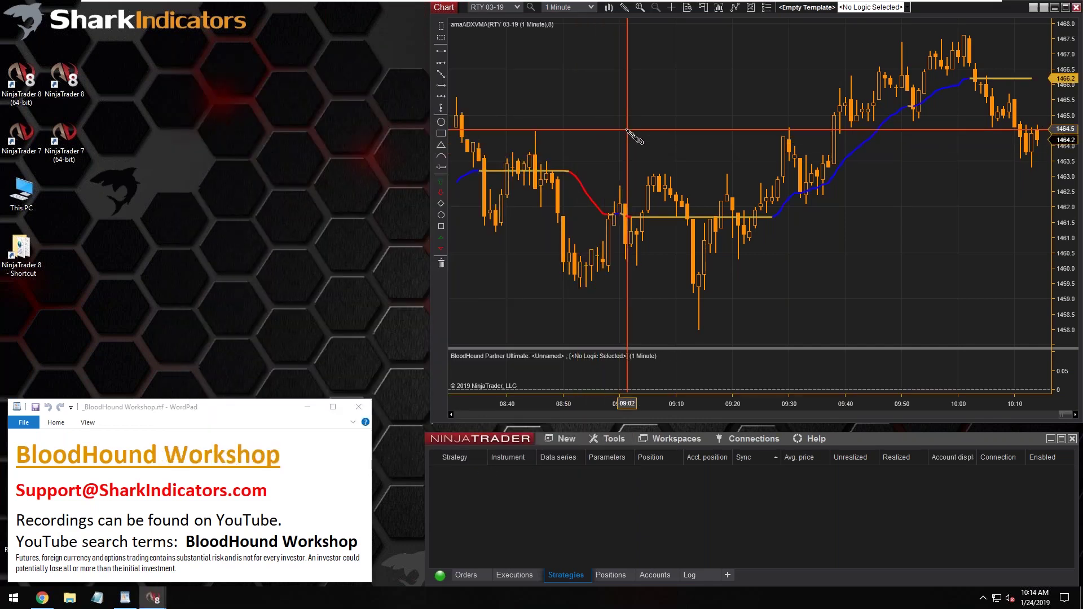
- Draw an arrow line on the chart and reposition it to point at the flat ADXVMA section near 09:15
left_click(607, 120)
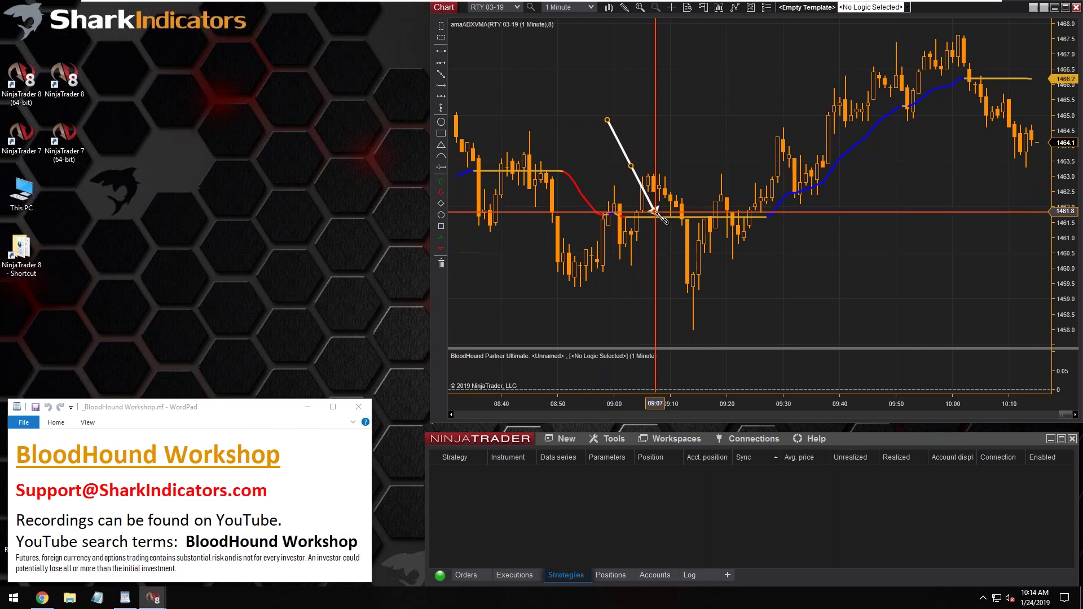
mouse_move(630, 168)
left_mouse_down()
mouse_move(643, 167)
mouse_move(545, 121)
mouse_move(568, 162)
mouse_move(755, 156)
mouse_move(836, 83)
mouse_move(735, 137)
mouse_move(622, 165)
mouse_move(658, 169)
mouse_move(635, 167)
left_mouse_up()
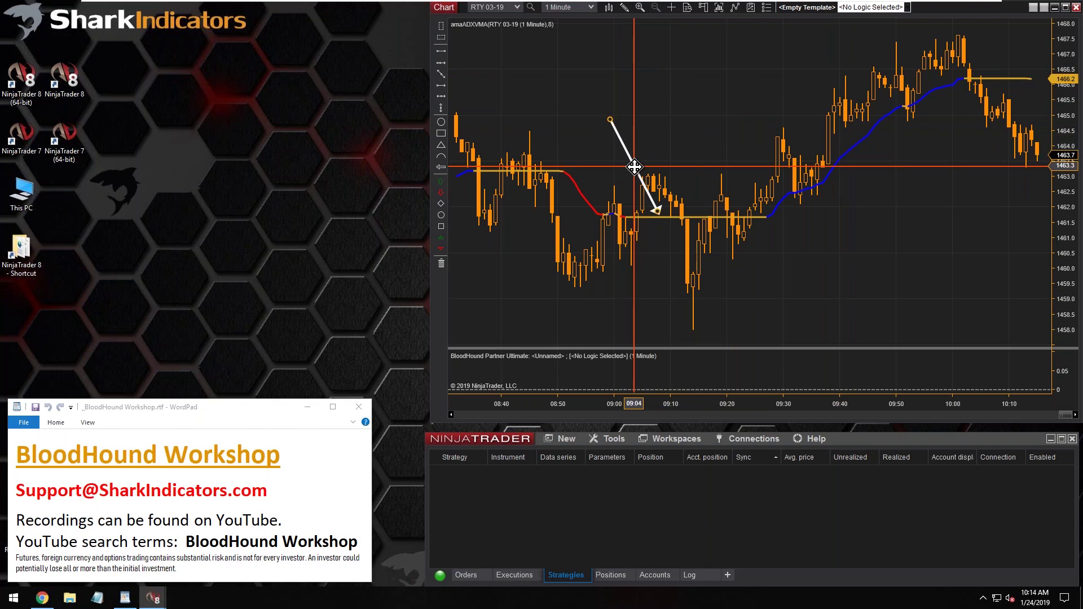
left_click_drag(635, 167, 635, 165)
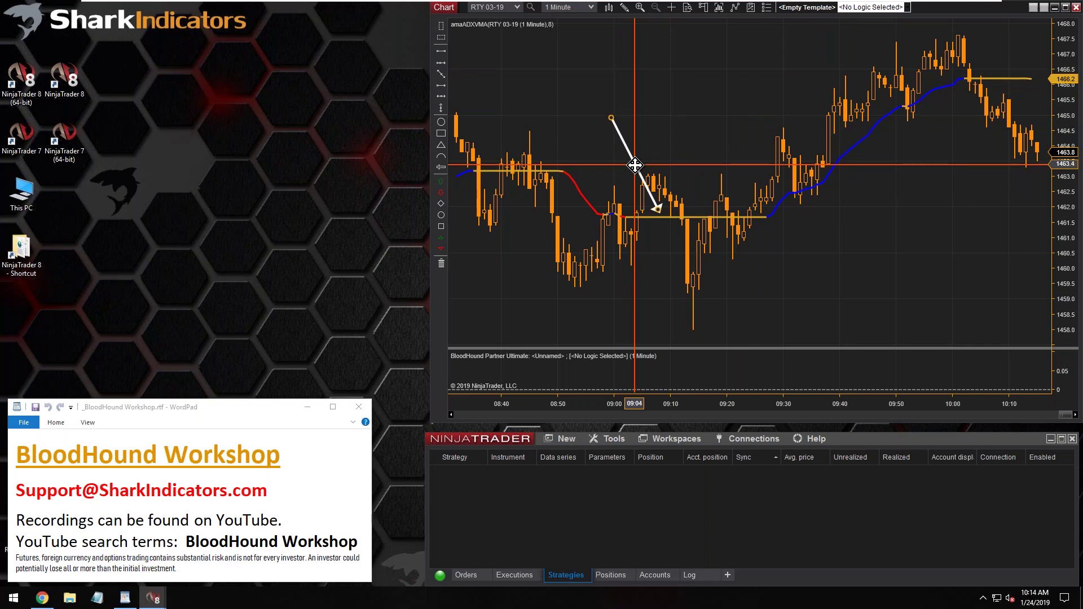
mouse_move(635, 165)
left_mouse_down()
mouse_move(614, 167)
mouse_move(704, 167)
mouse_move(618, 168)
mouse_move(649, 167)
left_mouse_up()
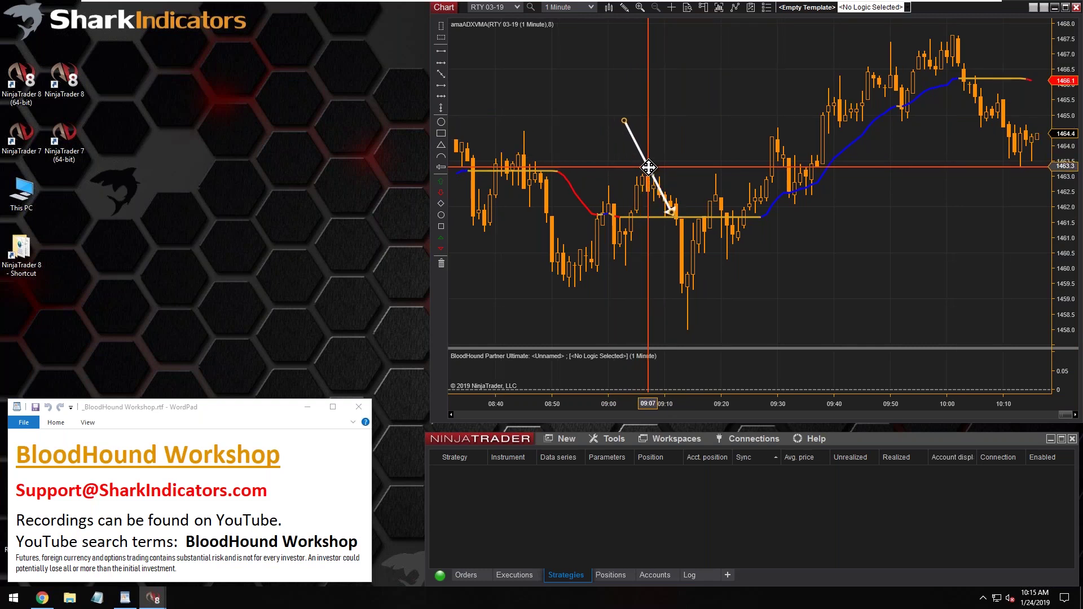
mouse_move(649, 168)
left_mouse_down()
mouse_move(699, 162)
mouse_move(812, 92)
mouse_move(815, 103)
left_mouse_up()
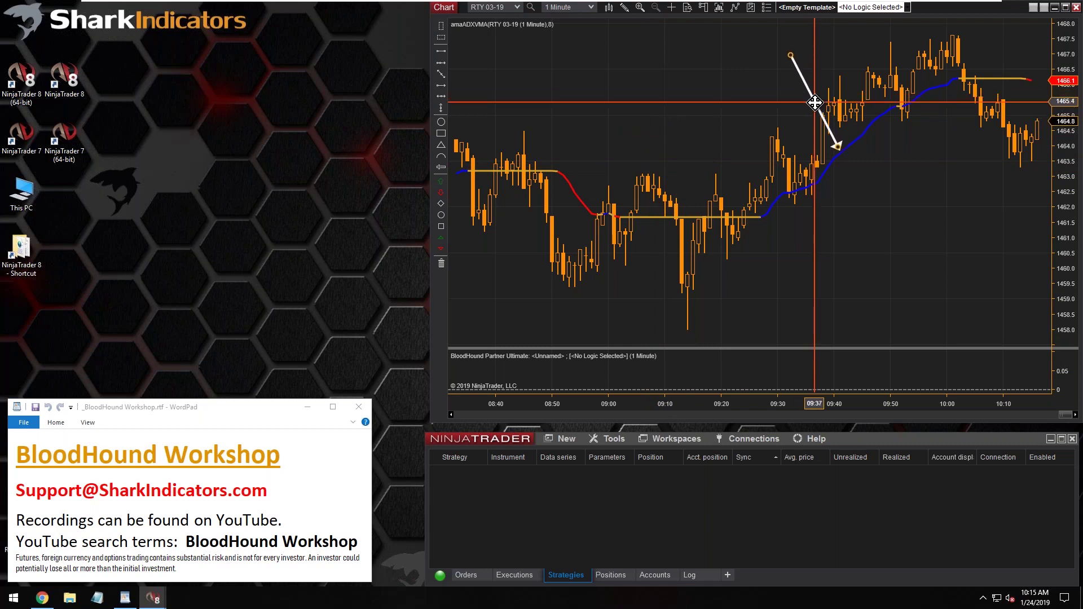
mouse_move(815, 103)
left_mouse_down()
mouse_move(660, 165)
mouse_move(669, 165)
left_mouse_up()
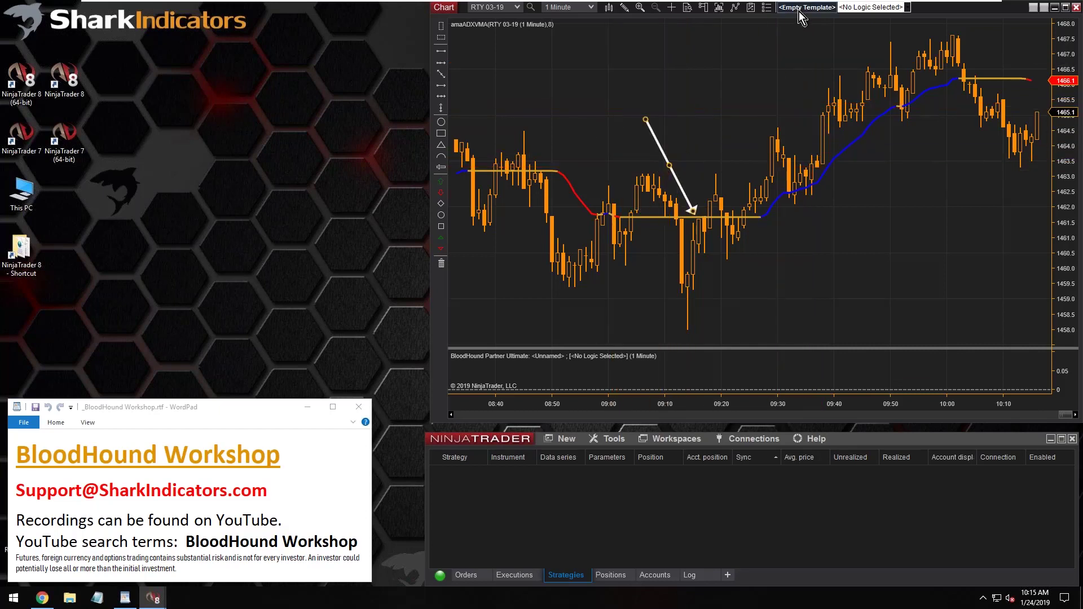
- Open the empty BloodHound template and save it as Si-BHWorkshop20190124 in the BloodHound templates folder
left_click(802, 17)
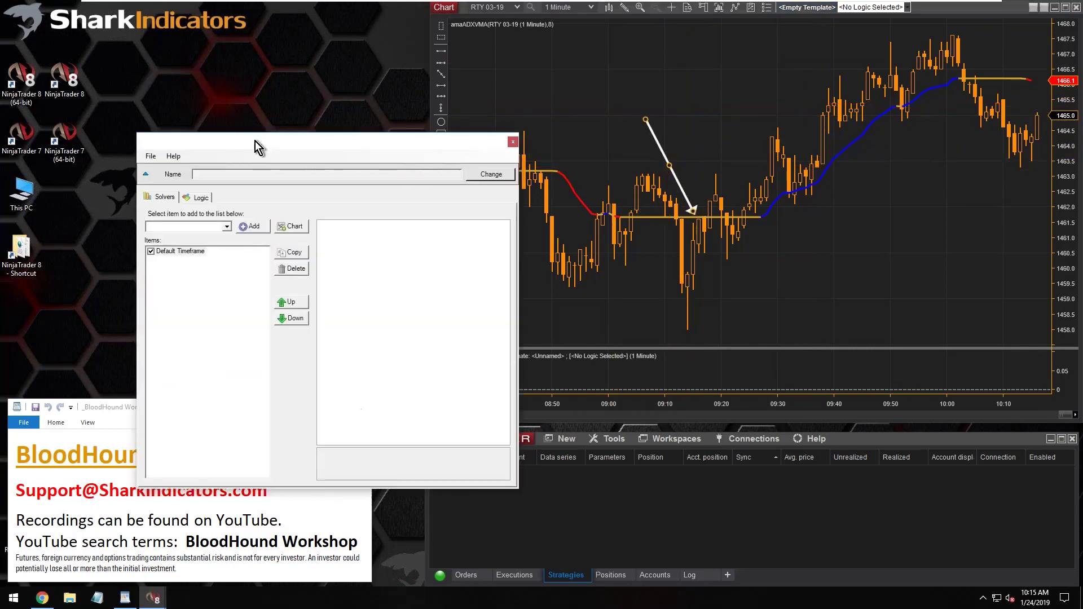
left_click_drag(259, 145, 145, 38)
left_click(370, 66)
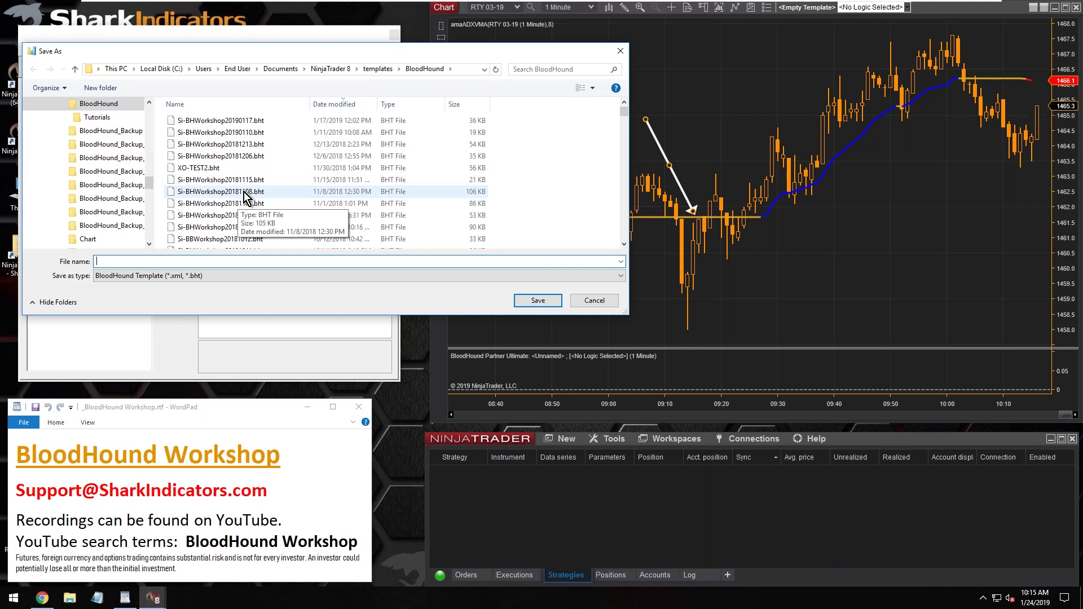
left_click(220, 120)
left_click_drag(184, 261, 165, 261)
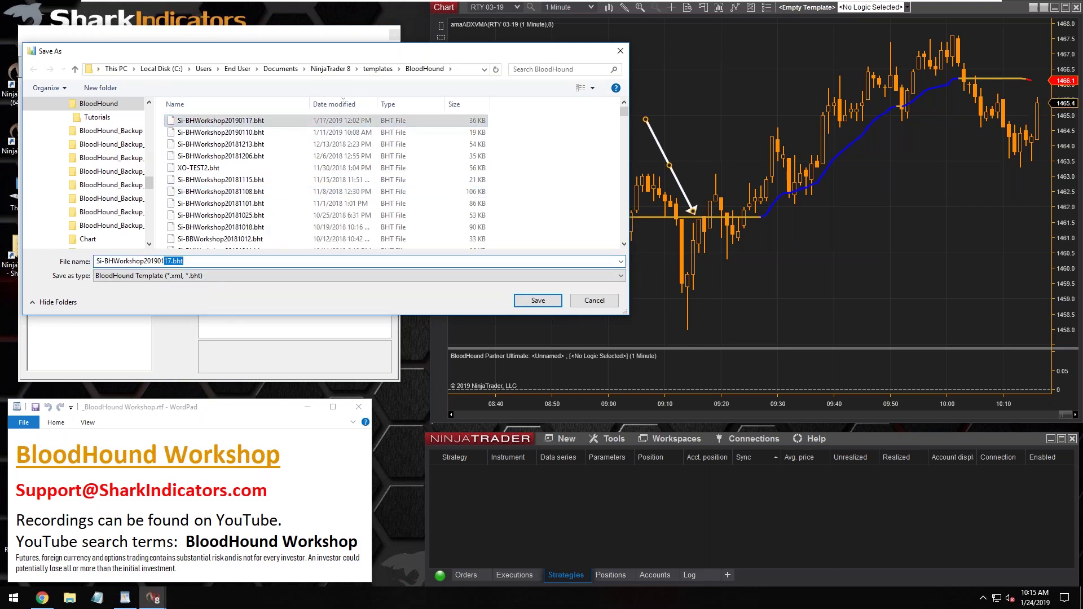
type("24")
left_click(519, 305)
- Reposition the BloodHound template editor window beside the chart and enlarge it
left_click_drag(154, 67, 74, 67)
left_click_drag(198, 35, 184, 13)
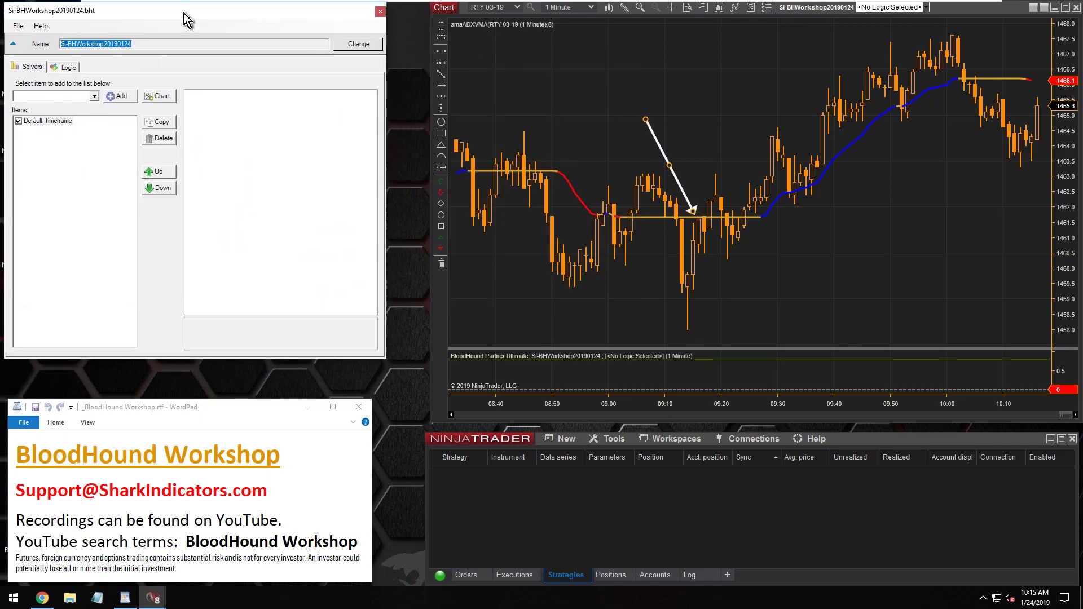
left_click_drag(386, 358, 462, 440)
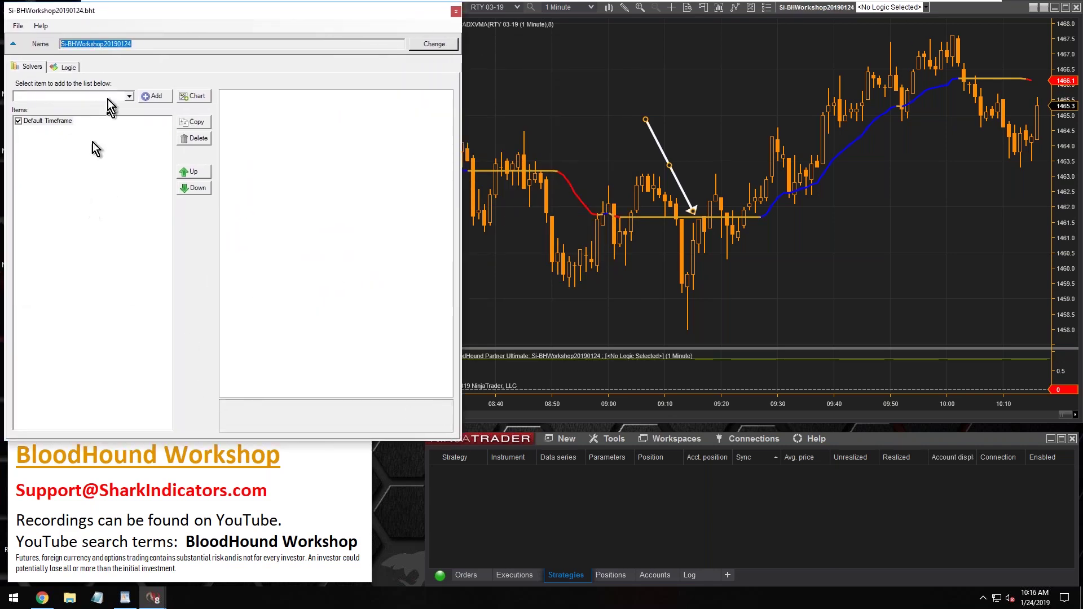
- Create a new logic in the template and name it "Block Signals w ADXVMA is neutral"
left_click(67, 68)
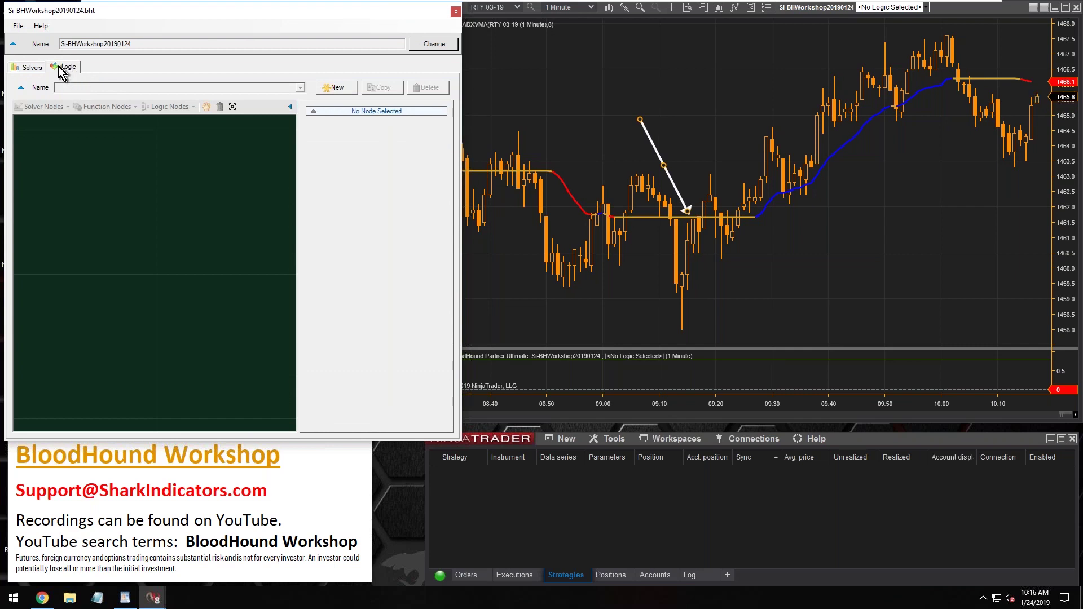
left_click(336, 88)
left_click(101, 87)
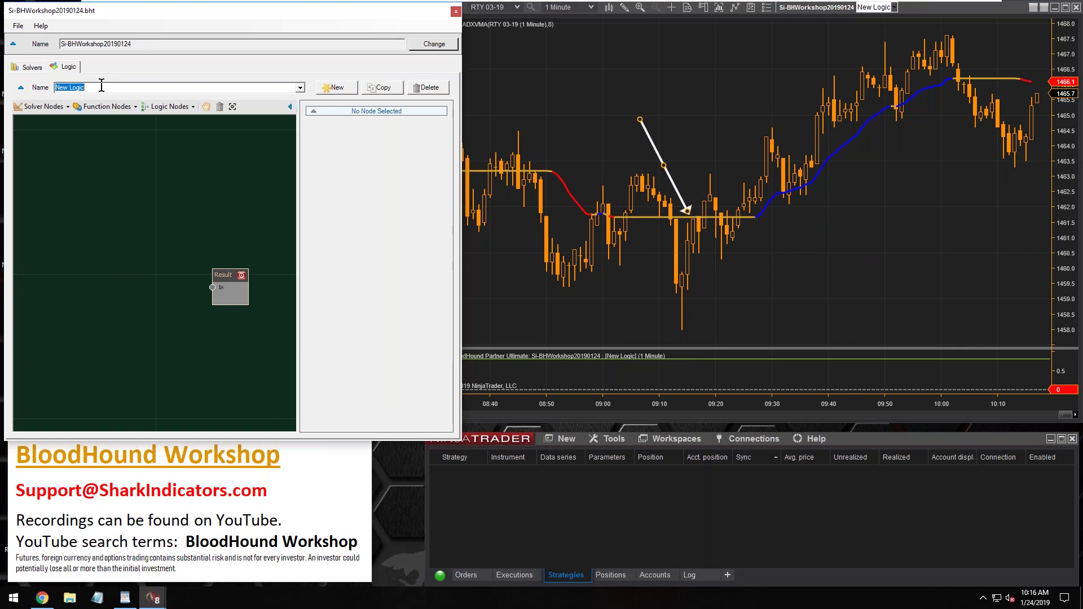
type("Bl")
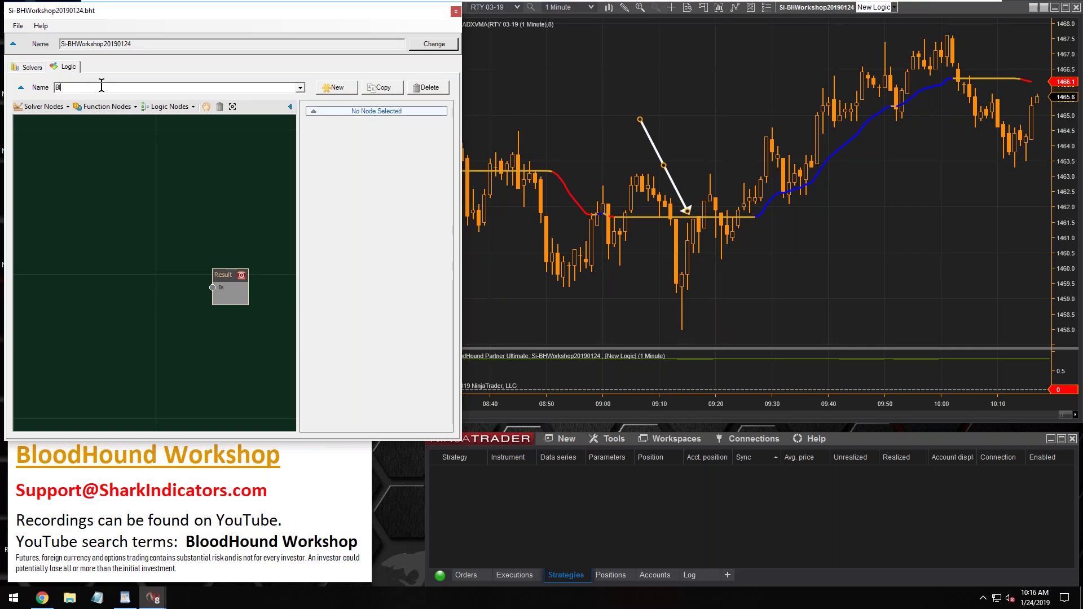
type("ock Signals w ADXVM")
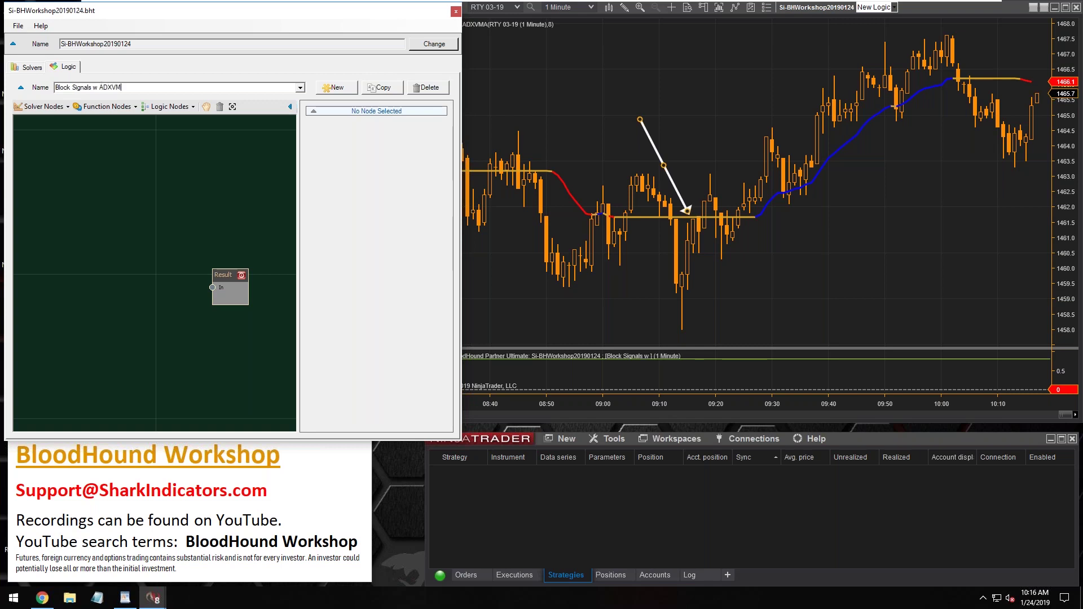
type("A is neutral")
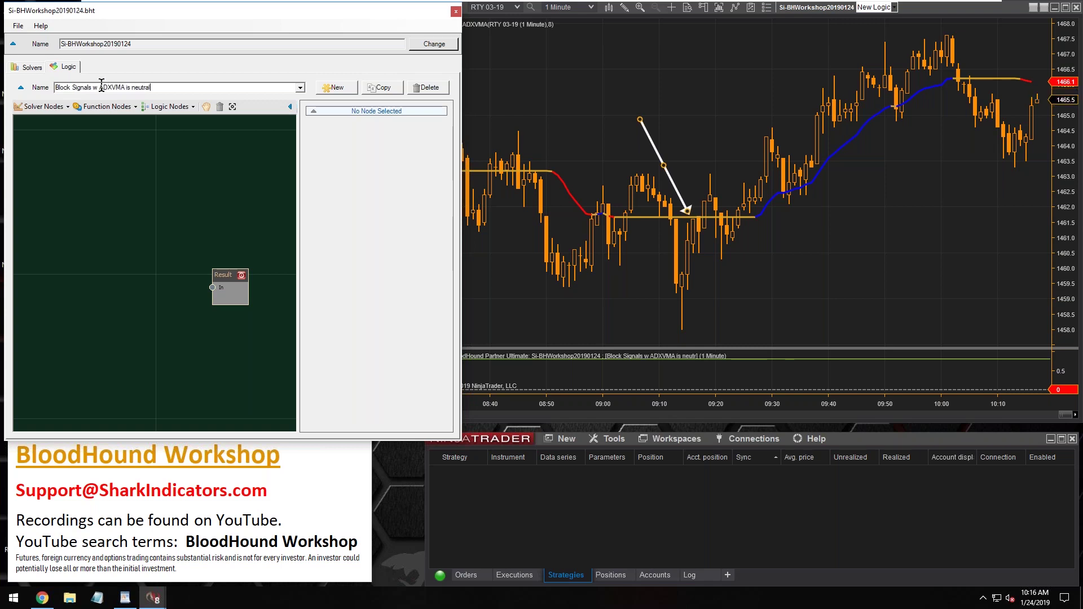
- Move the chart's arrow line to point at the start of the earlier flat ADXVMA section near 08:37
left_click(670, 183)
mouse_move(670, 183)
left_mouse_down()
mouse_move(633, 184)
mouse_move(729, 187)
mouse_move(593, 181)
mouse_move(511, 136)
left_mouse_up()
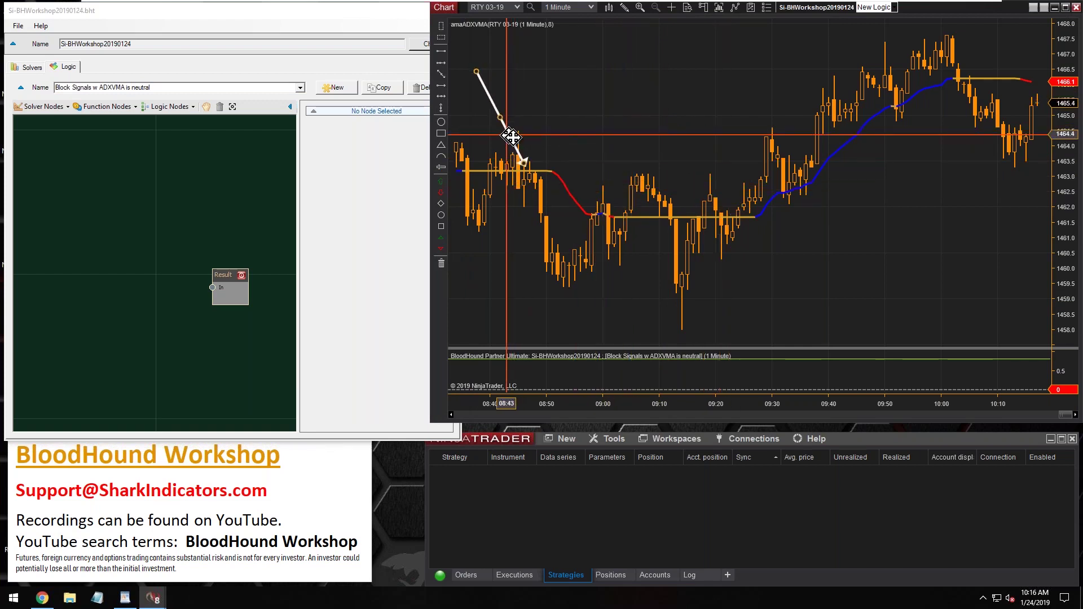
scroll(511, 136, "up", 8)
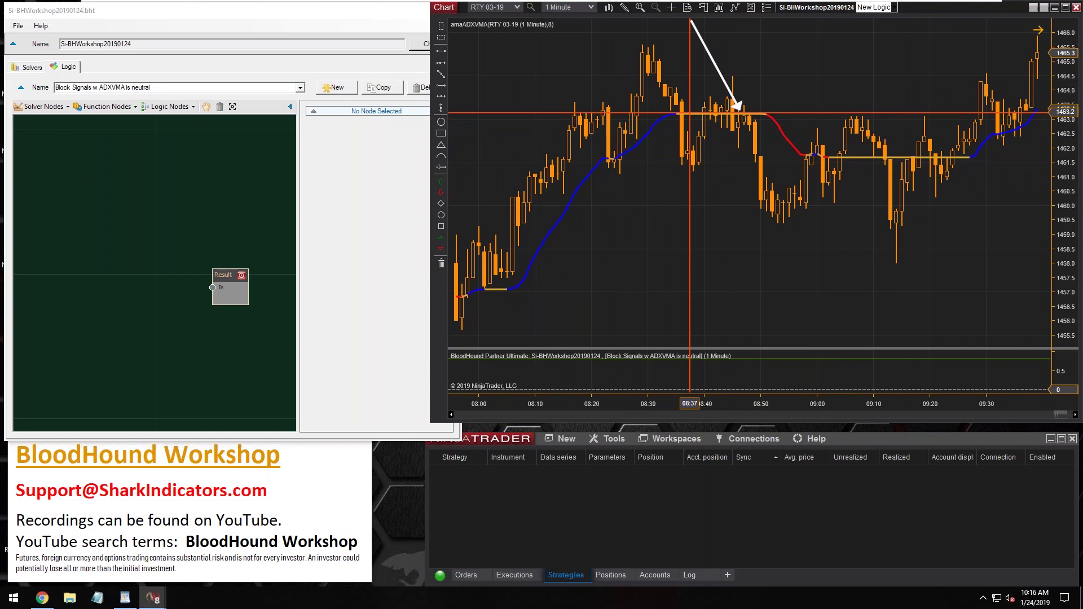
mouse_move(717, 78)
left_mouse_down()
mouse_move(663, 73)
mouse_move(739, 79)
mouse_move(676, 83)
mouse_move(665, 80)
mouse_move(741, 80)
mouse_move(675, 79)
left_mouse_up()
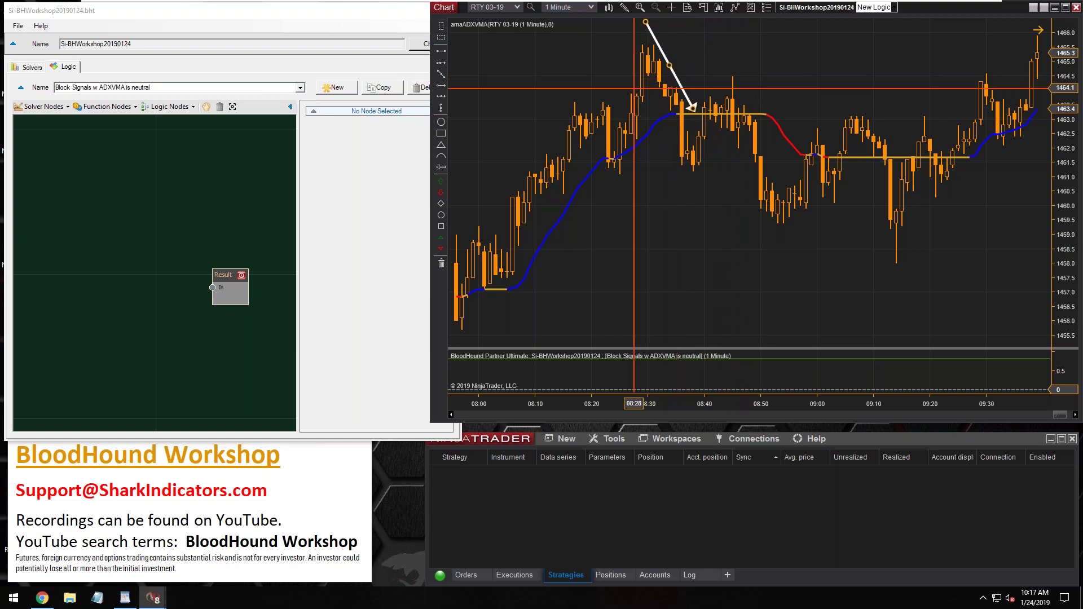
- Add an Indicator Threshold solver node to the logic and connect its output to the Result node
left_click(68, 110)
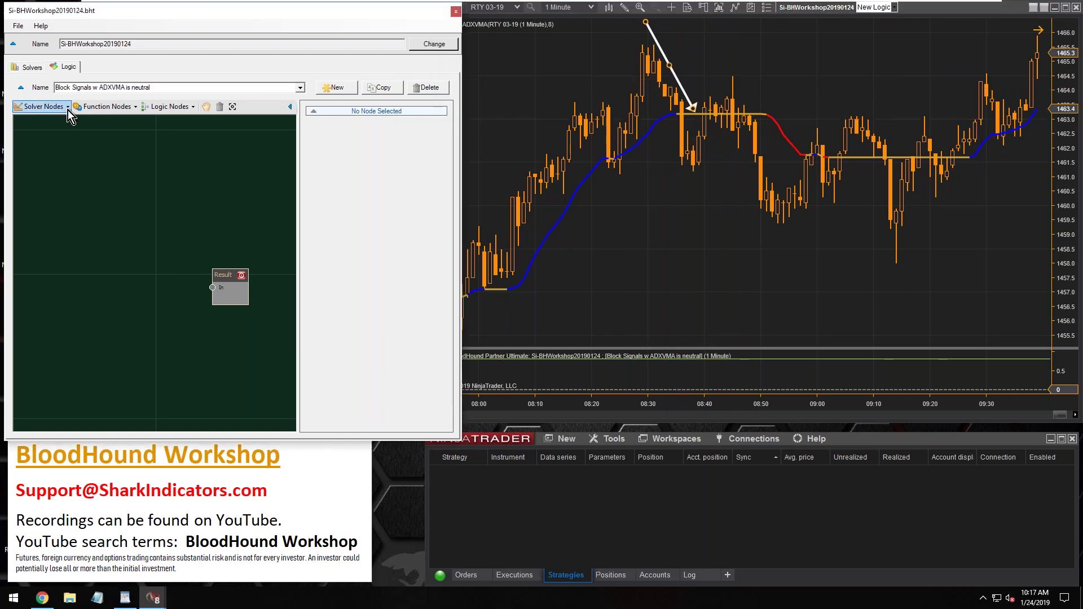
left_click(68, 110)
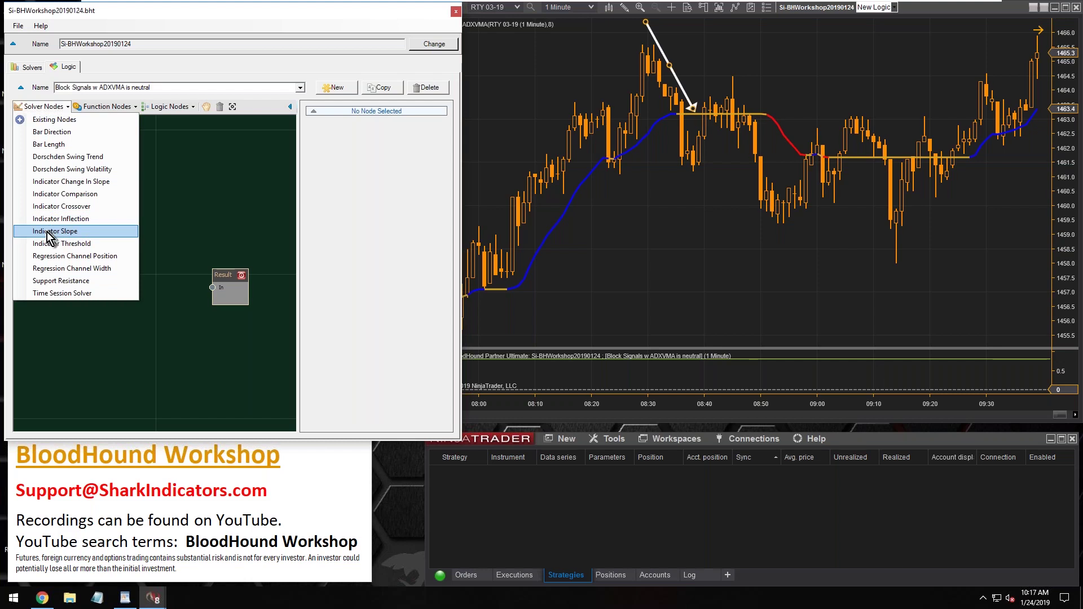
left_click(80, 243)
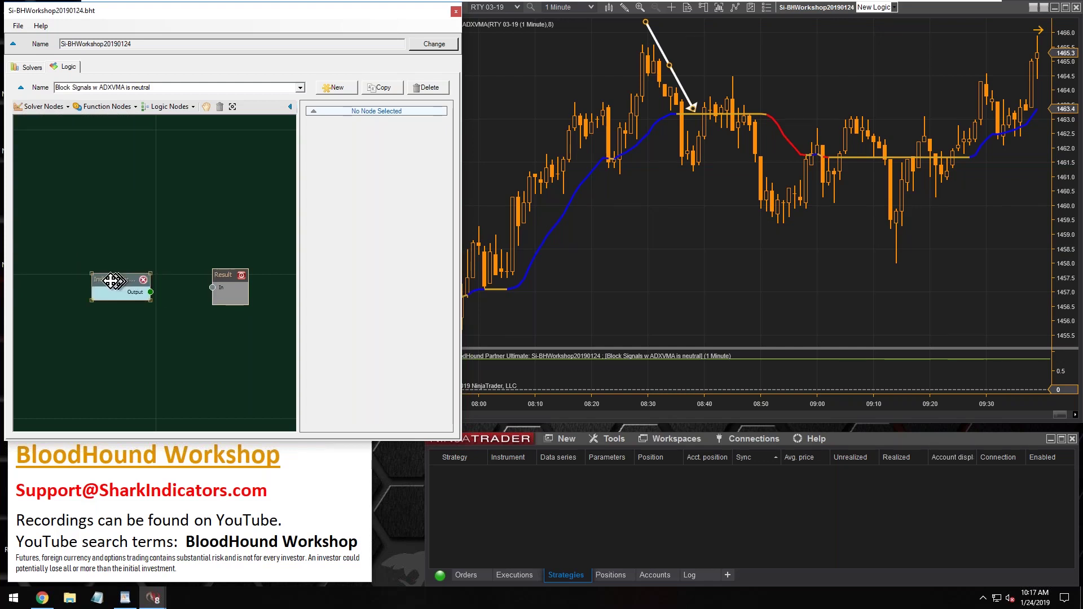
left_click(99, 278)
left_click_drag(99, 278, 93, 268)
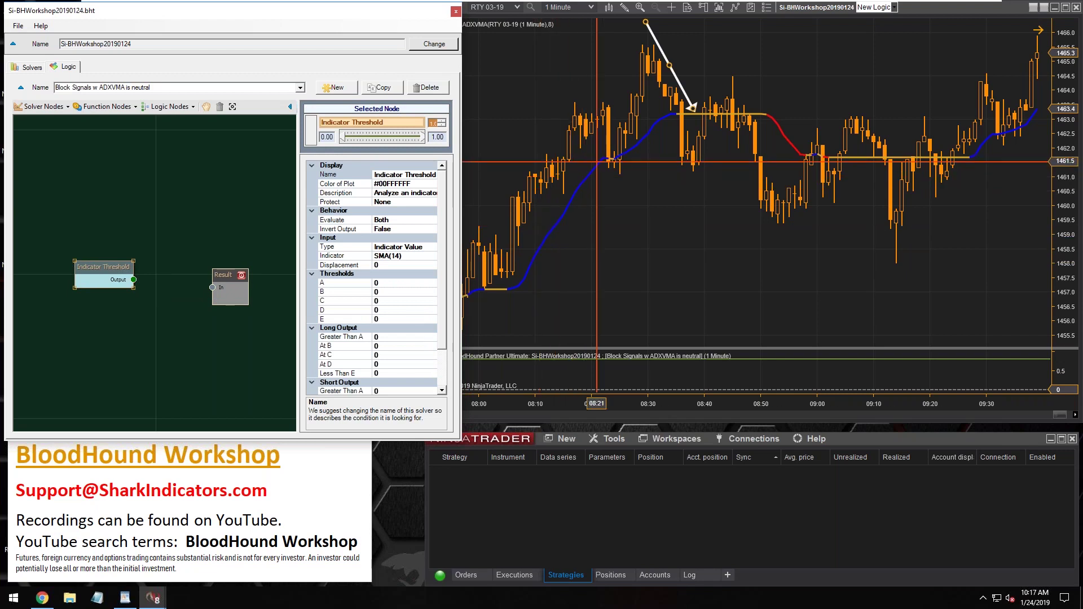
mouse_move(93, 268)
left_click_drag(93, 268, 88, 281)
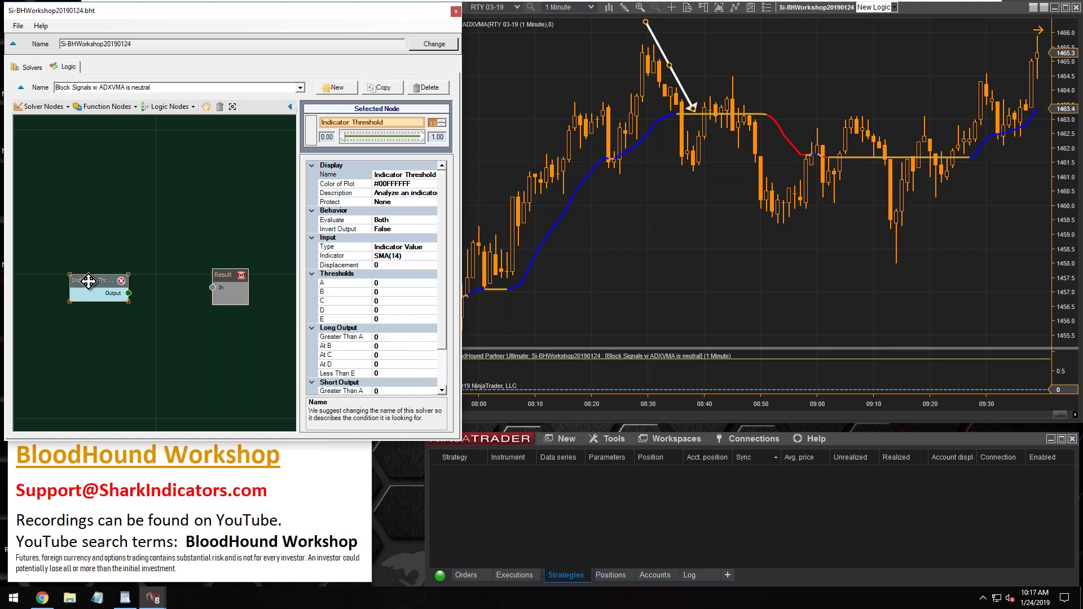
left_click_drag(88, 281, 212, 287)
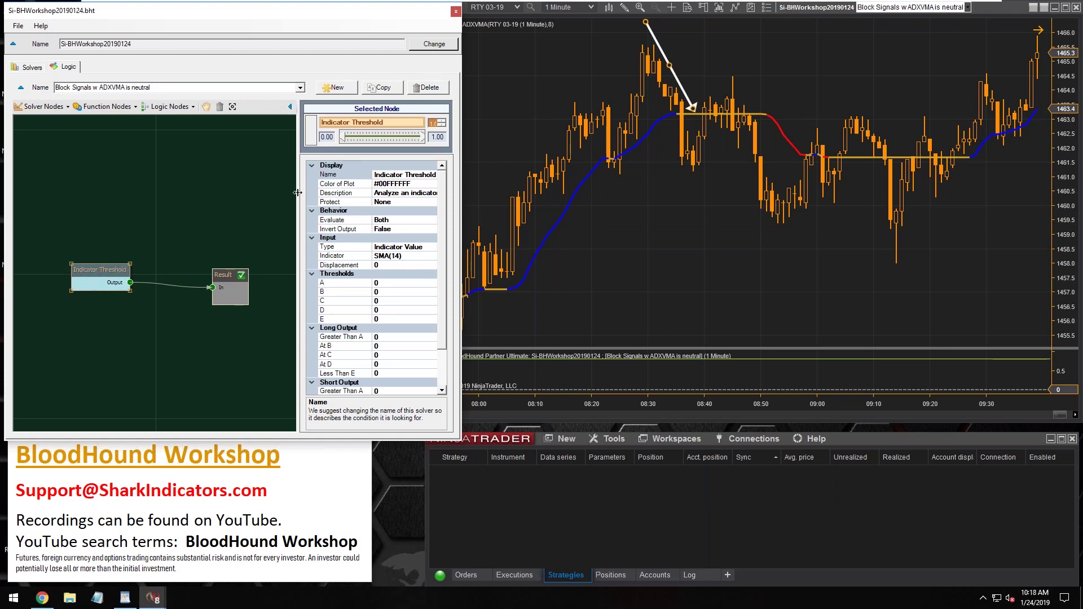
- Widen the node properties, rename the threshold node "Block when ADXVMA Flat Thres", and reposition it on the canvas
left_click_drag(297, 199, 271, 198)
left_click_drag(390, 174, 359, 175)
type("Block when Flat")
left_click(400, 175)
type("ADXVMA")
left_click_drag(73, 279, 76, 263)
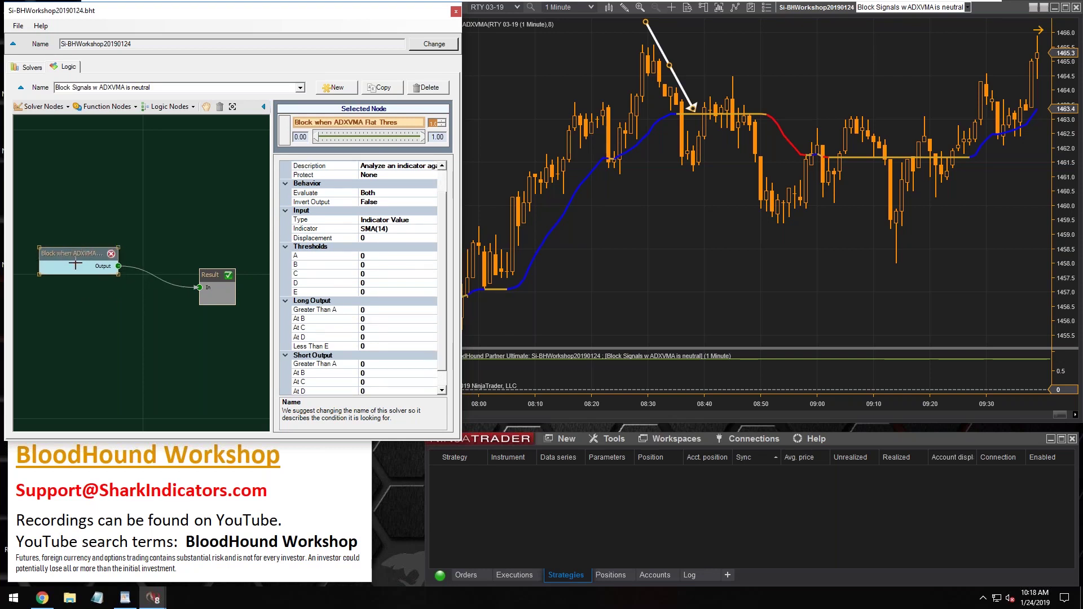
- Replace the threshold node's SMA input indicator with amaADXVMA from the LizardIndicators group
left_click(308, 229)
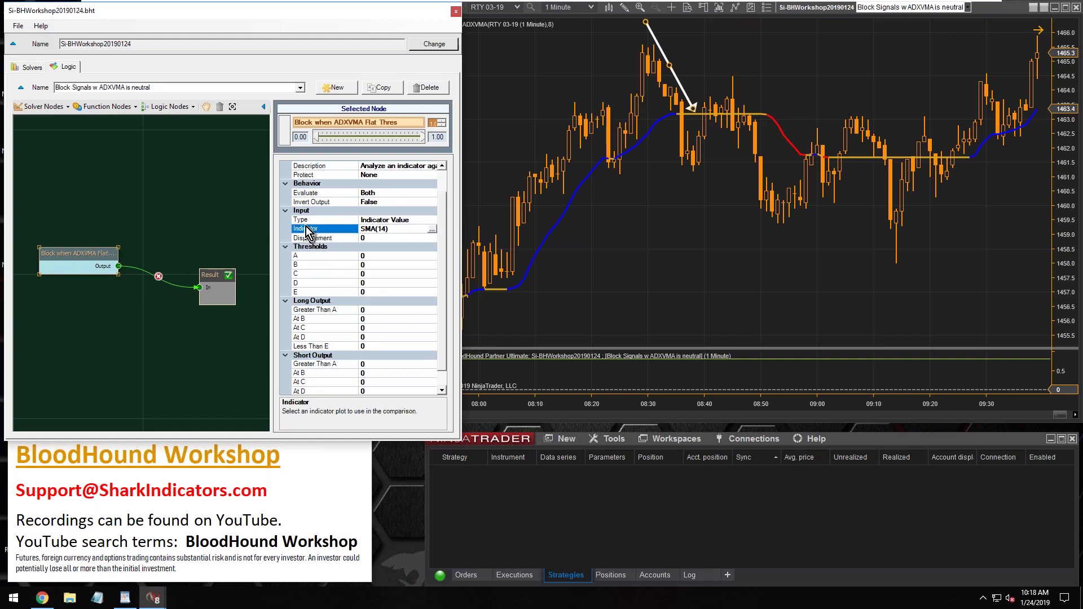
left_click(377, 229)
left_click(432, 229)
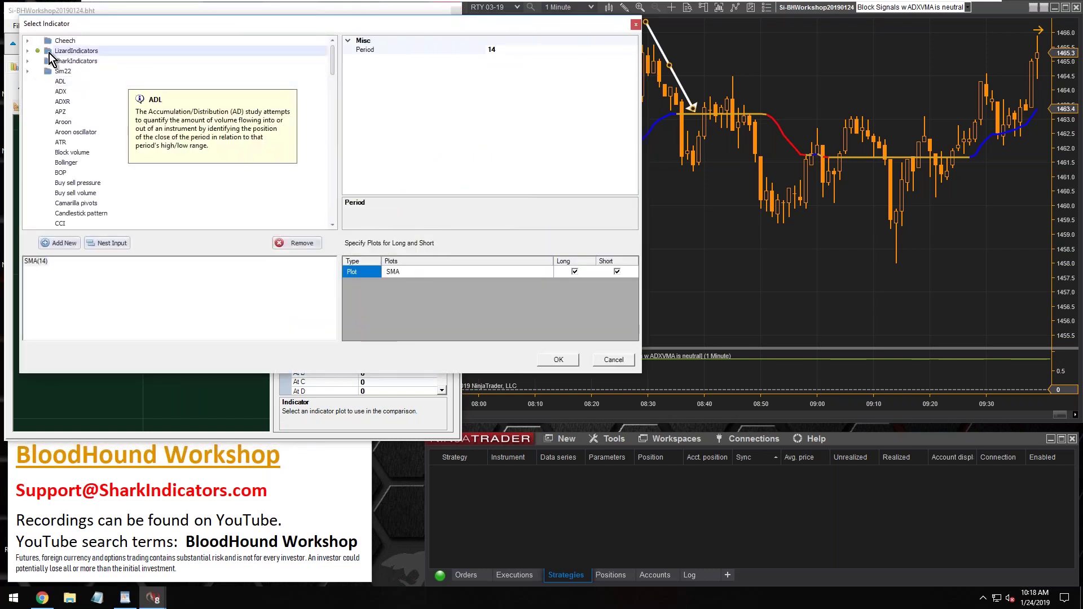
left_click(49, 52)
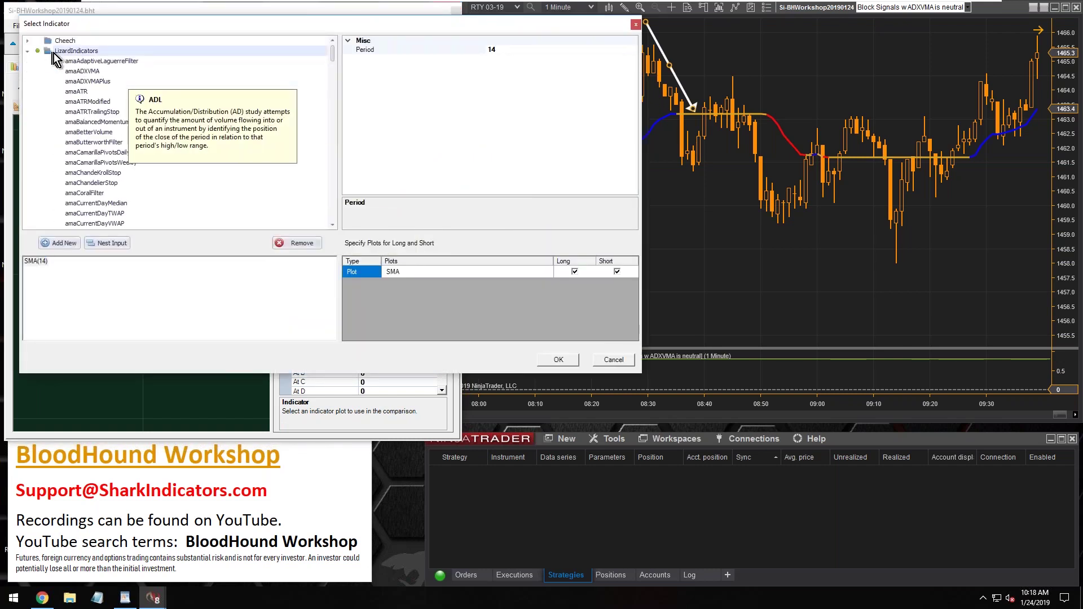
left_click(87, 70)
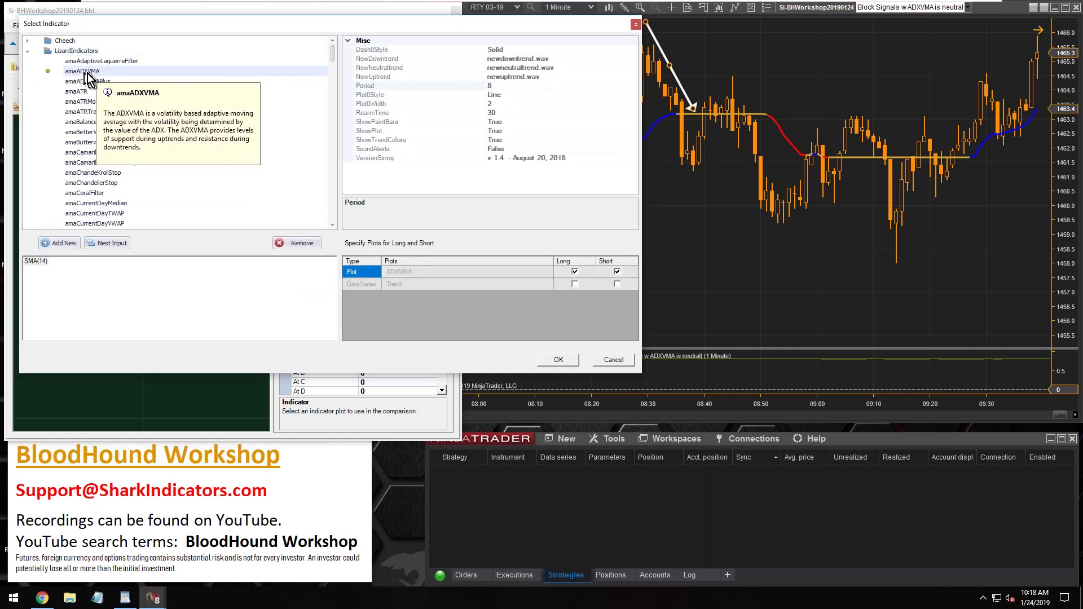
left_click(63, 244)
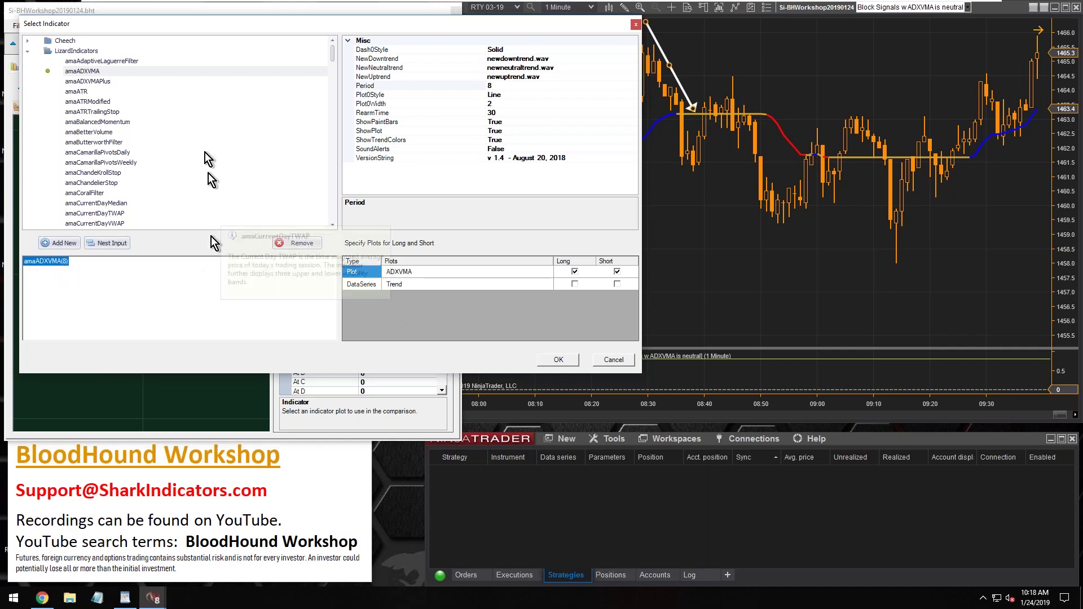
- Use the indicator's Trend data series for both Long and Short in place of the ADXVMA plot
left_click_drag(97, 26, 351, 36)
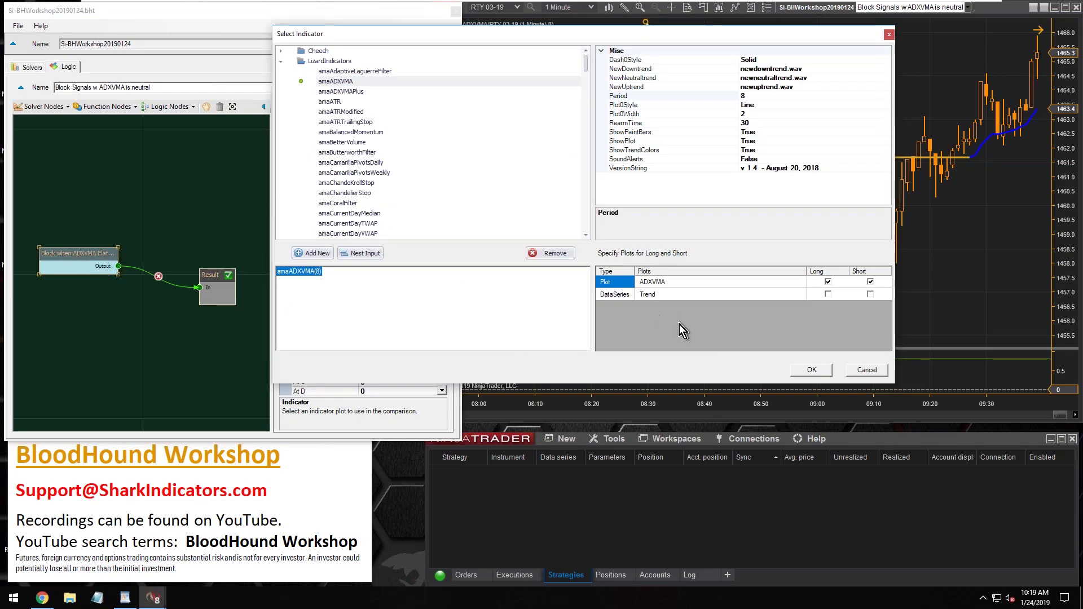
left_click(614, 294)
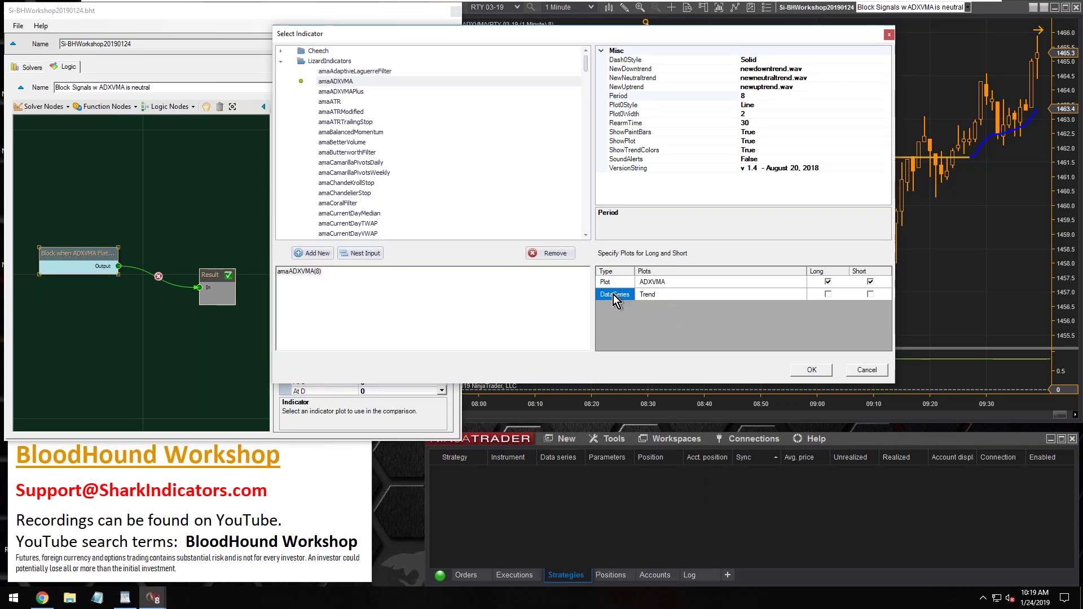
left_click(653, 297)
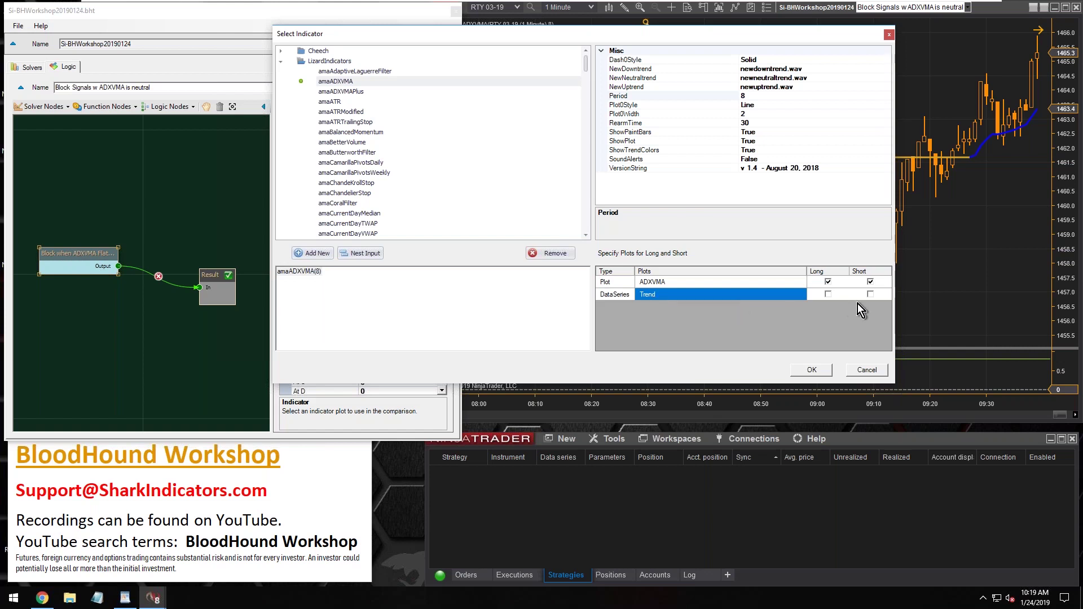
left_click(829, 294)
left_click(870, 294)
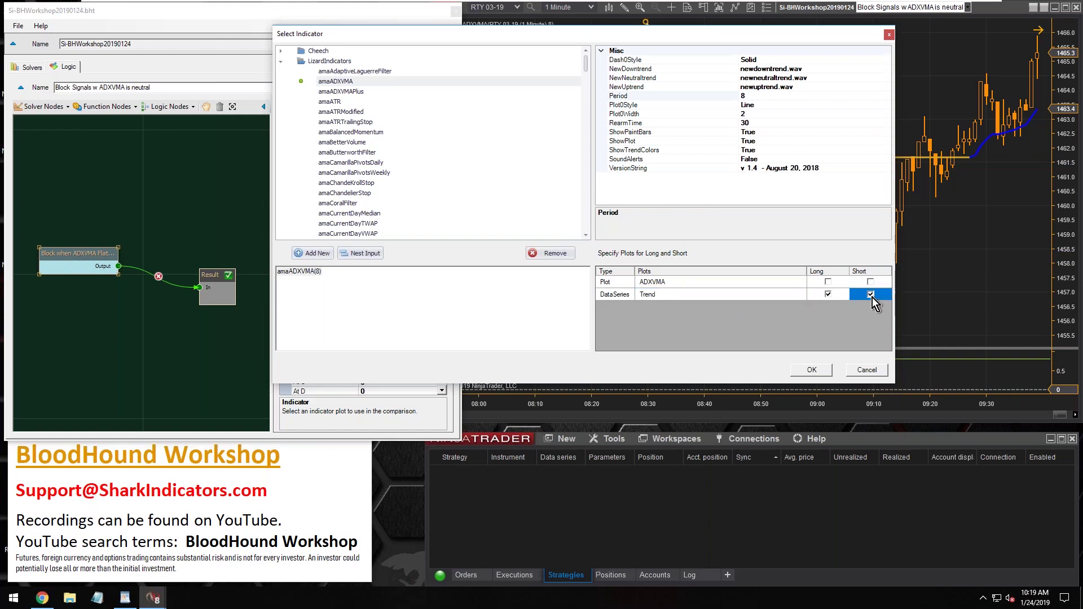
left_click(657, 296)
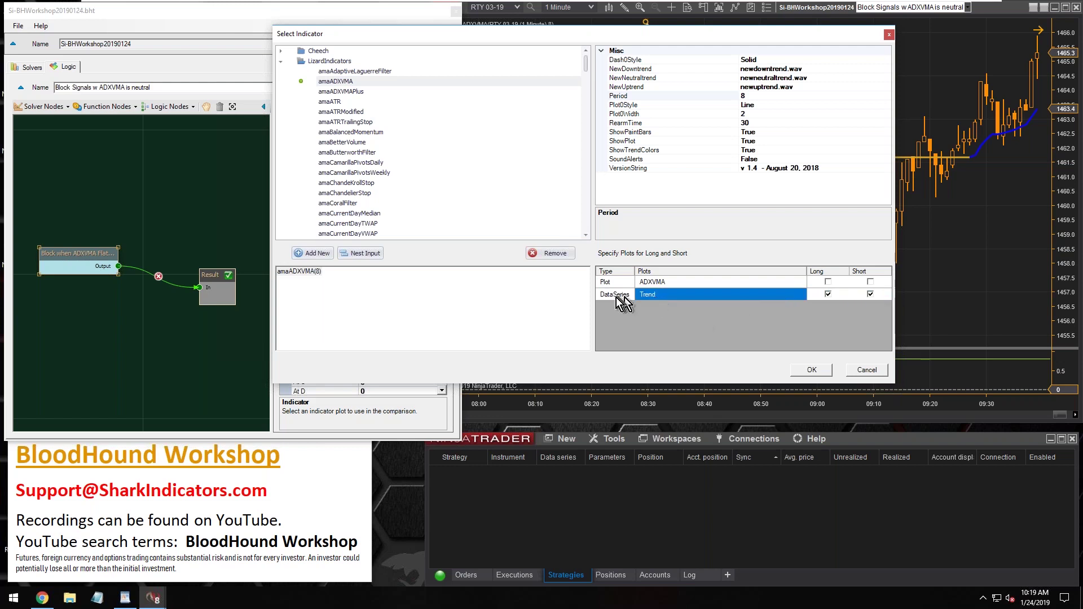
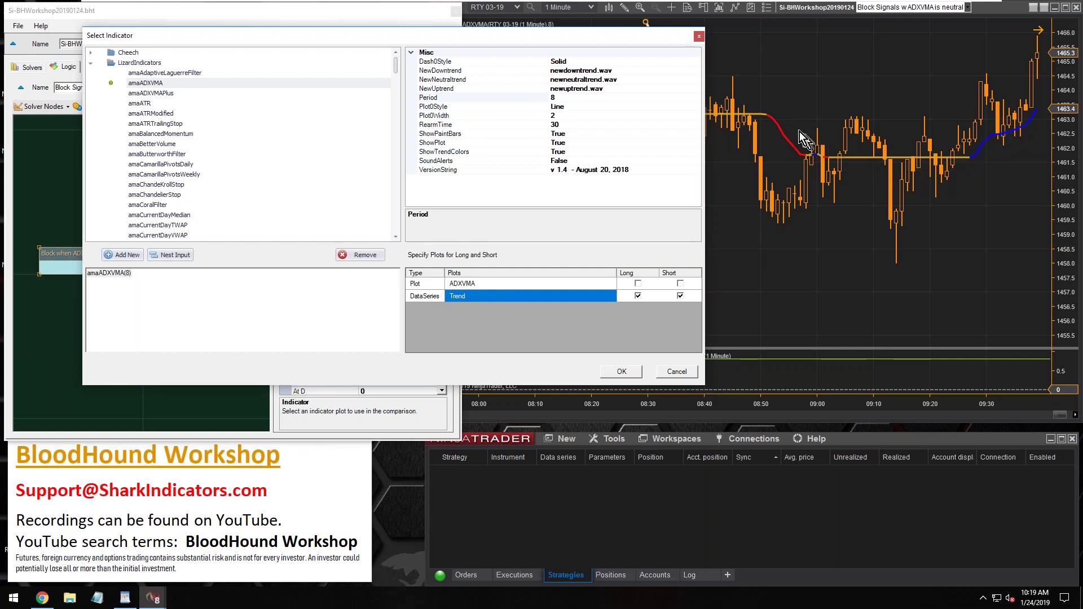
- Review the Trend data series and the amaADXVMA Period setting against the chart, and accept the indicator selection
left_click(424, 299)
left_click(461, 299)
left_click(421, 298)
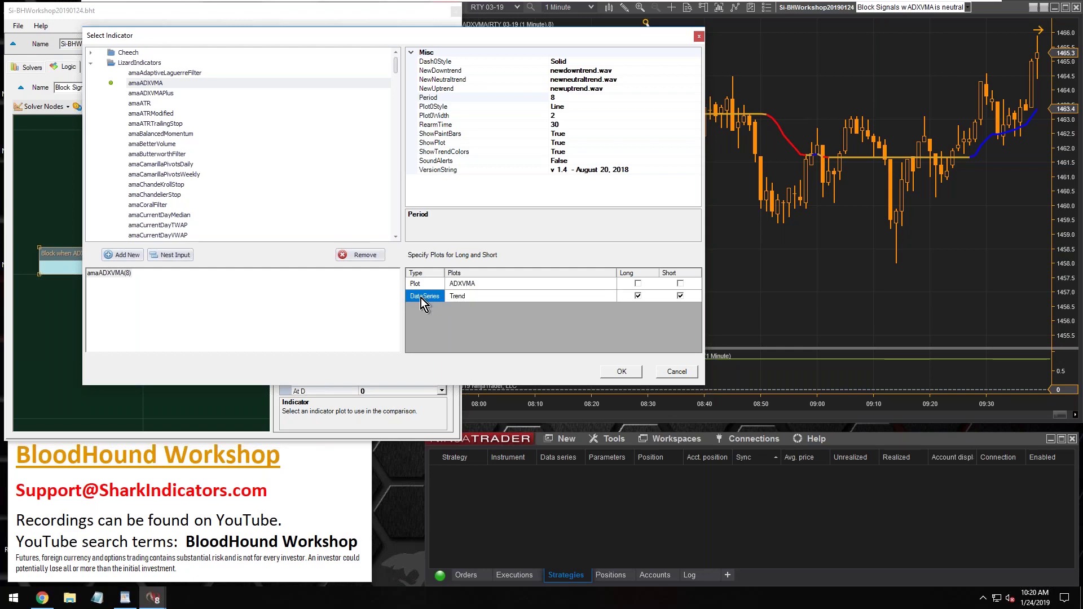
left_click(473, 298)
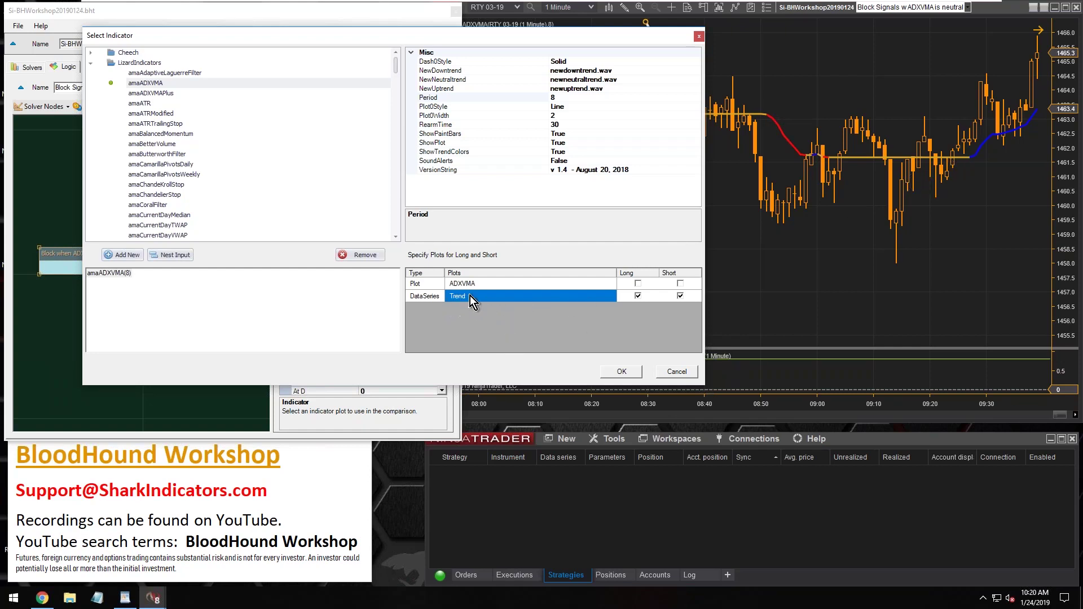
left_click(431, 97)
left_click(560, 97)
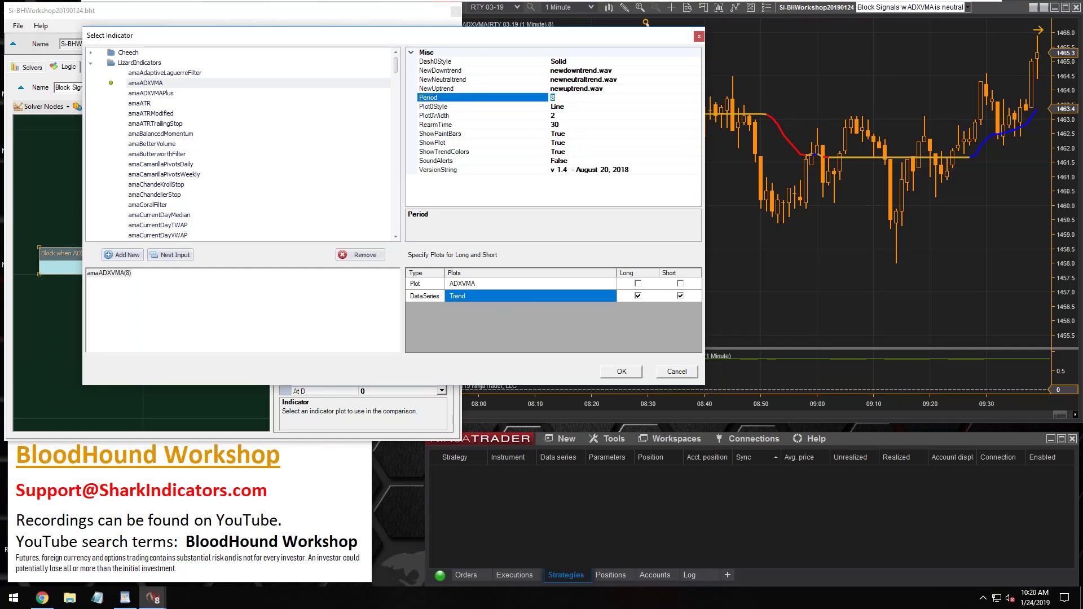
left_click_drag(563, 44, 560, 91)
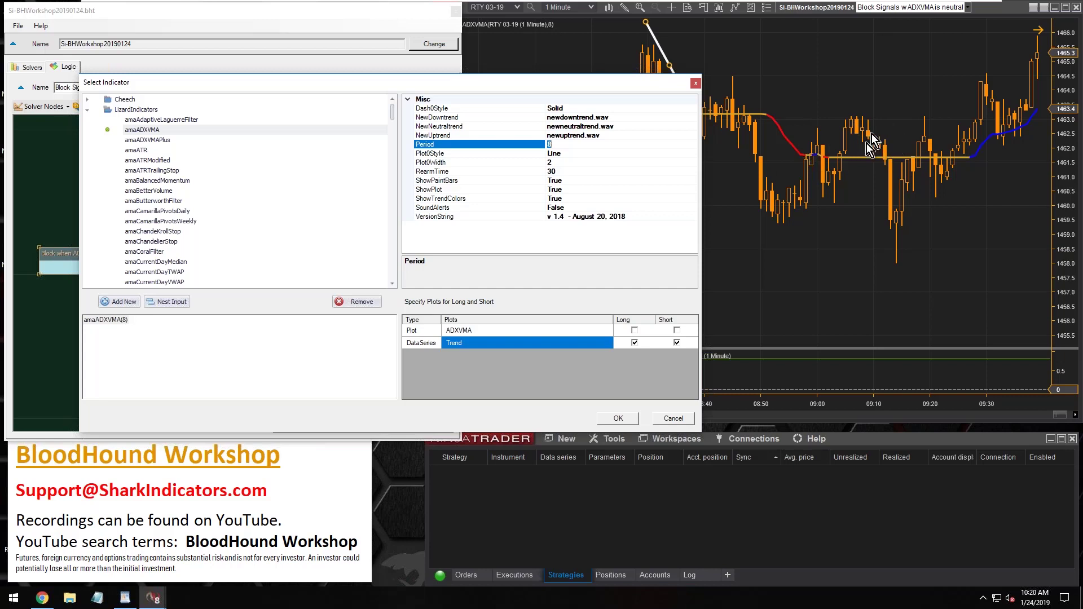
left_click(424, 149)
left_click(560, 143)
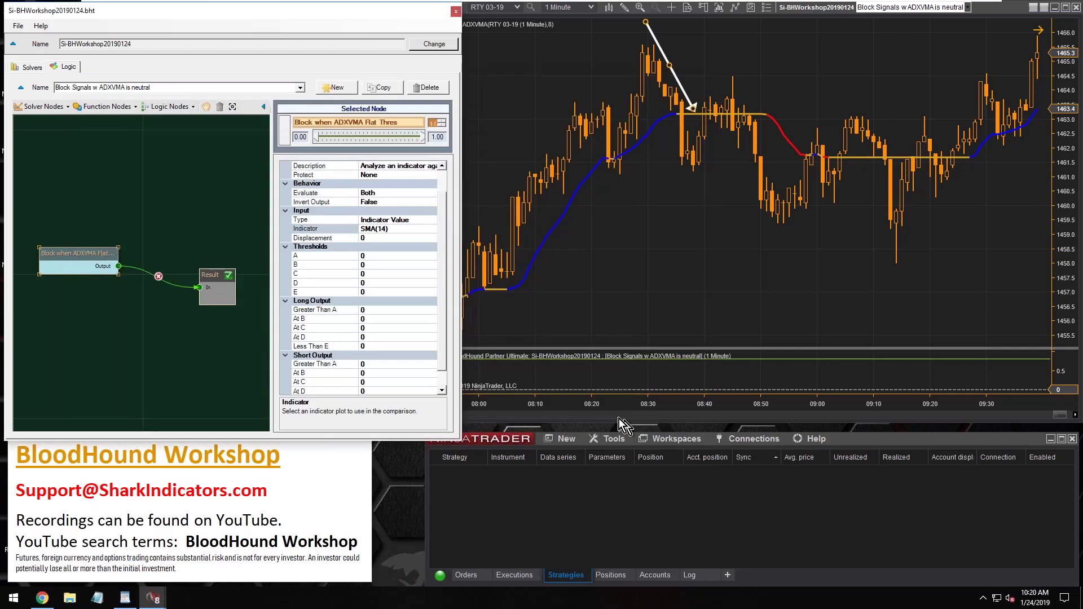
left_click(619, 418)
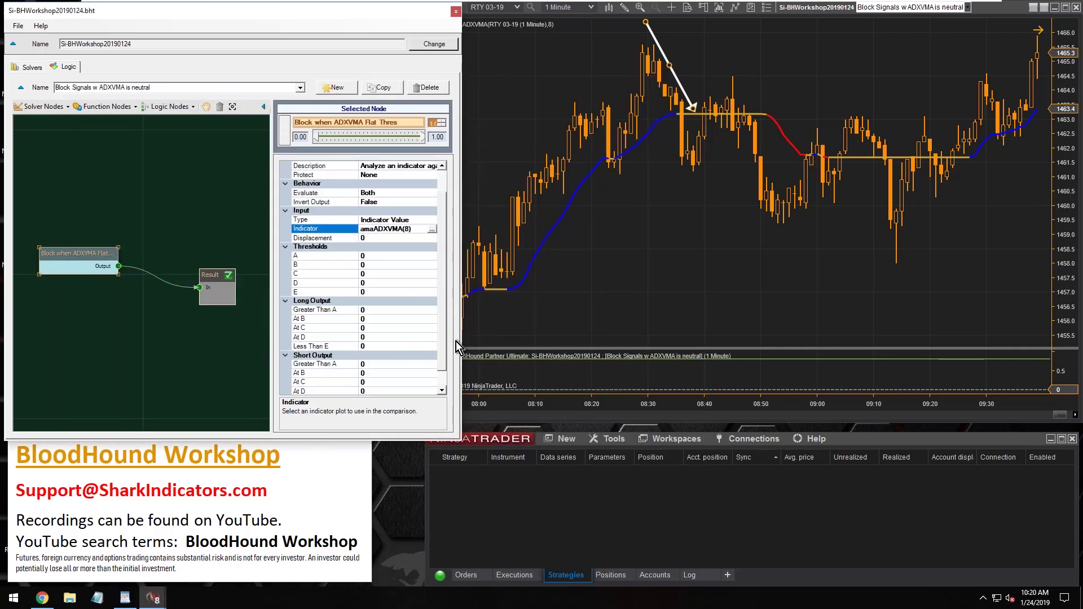
- Set the node's threshold A to 1 and threshold E to -1
left_click_drag(442, 347, 446, 370)
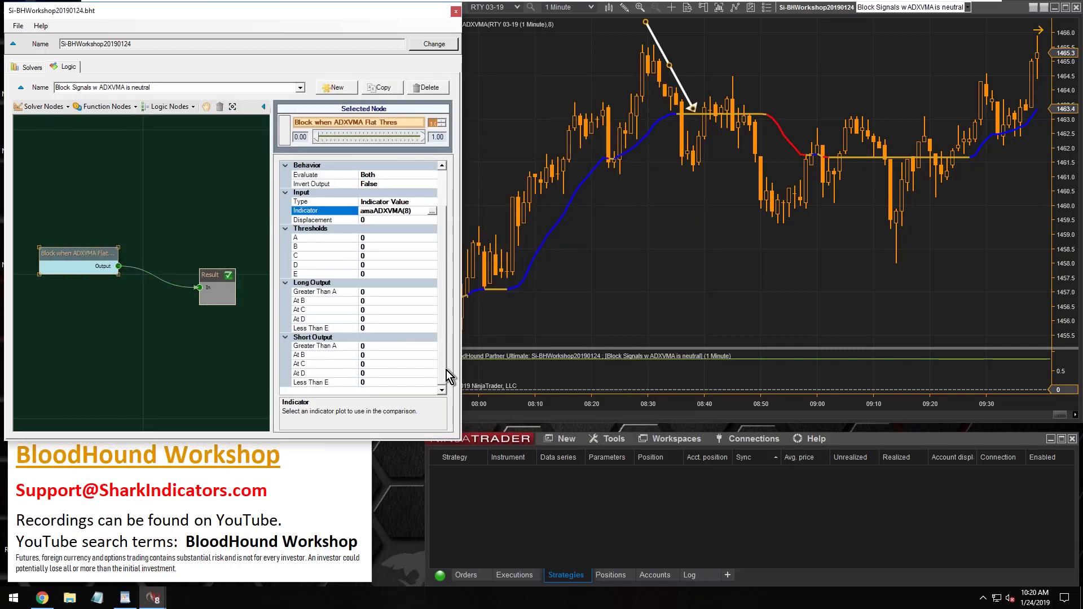
left_click(370, 248)
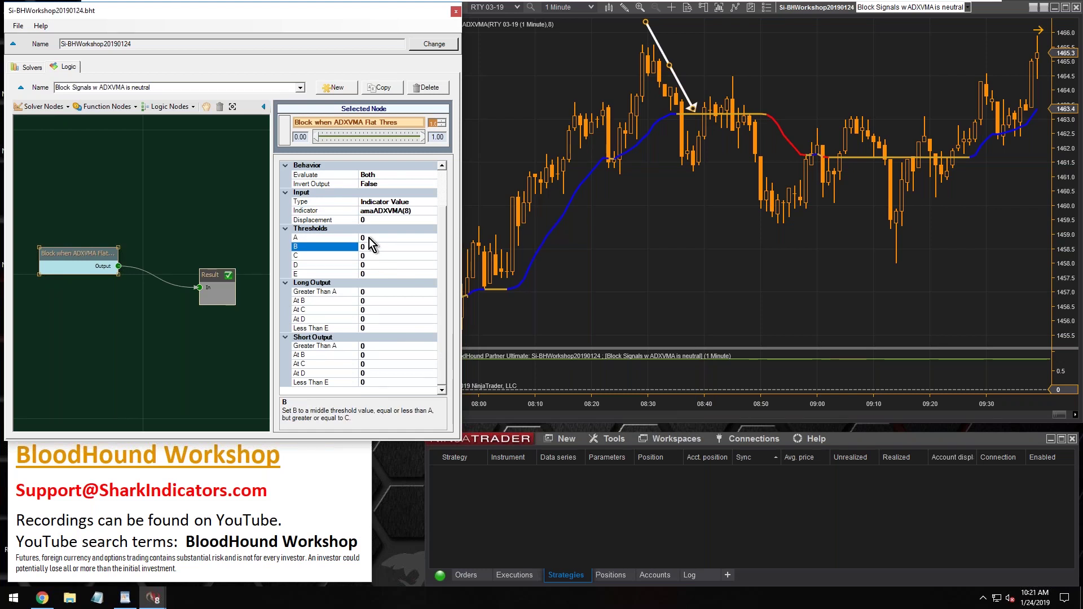
left_click(368, 237)
type("1")
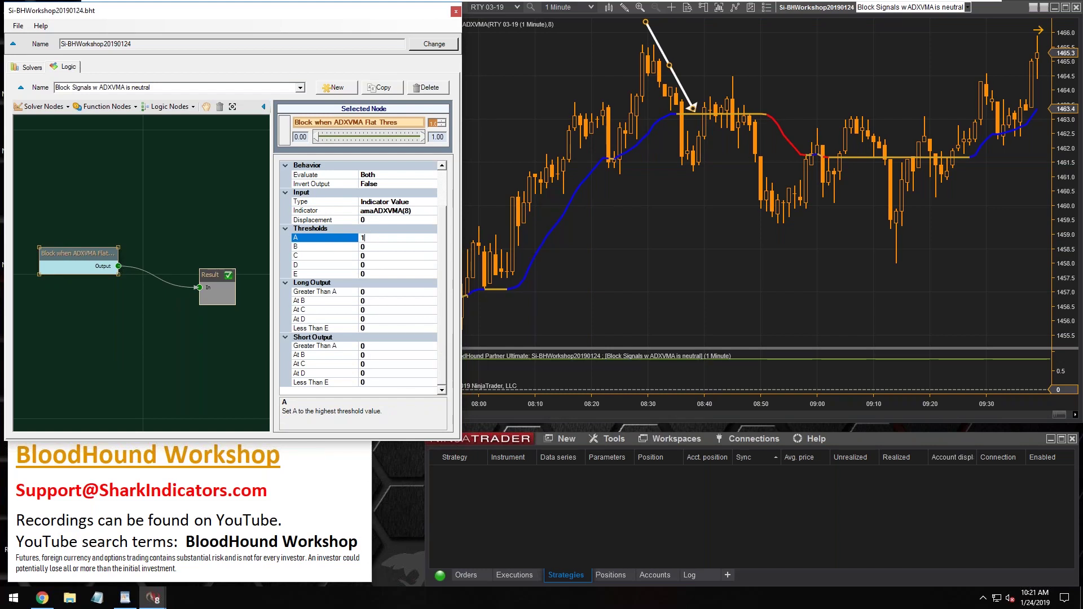
left_click(377, 274)
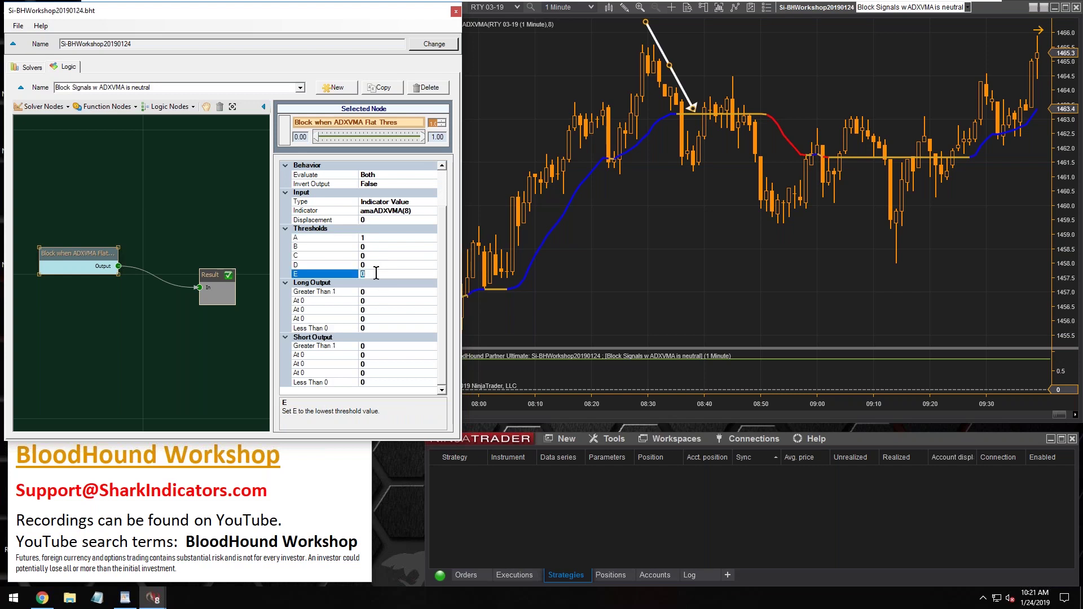
type("-1")
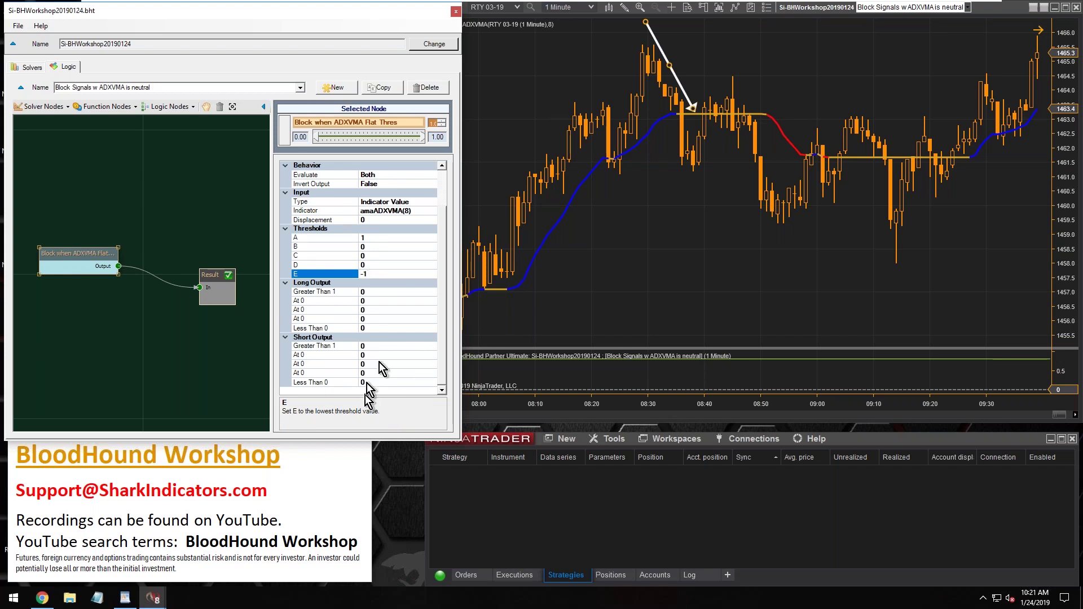
- Set the Long Output for threshold B to 1
left_click(372, 302)
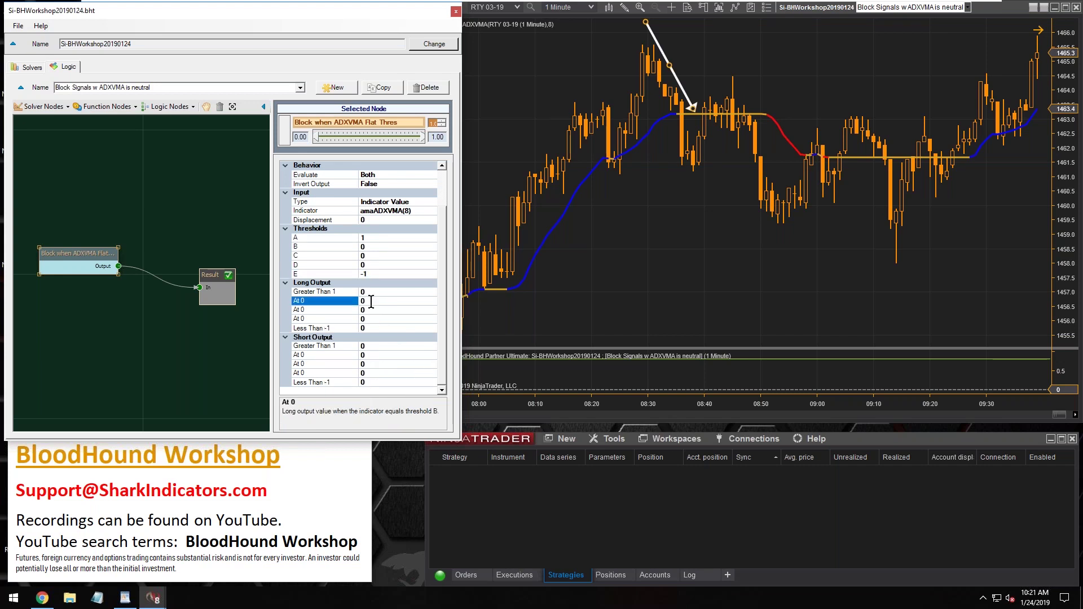
type("1")
left_click(310, 310)
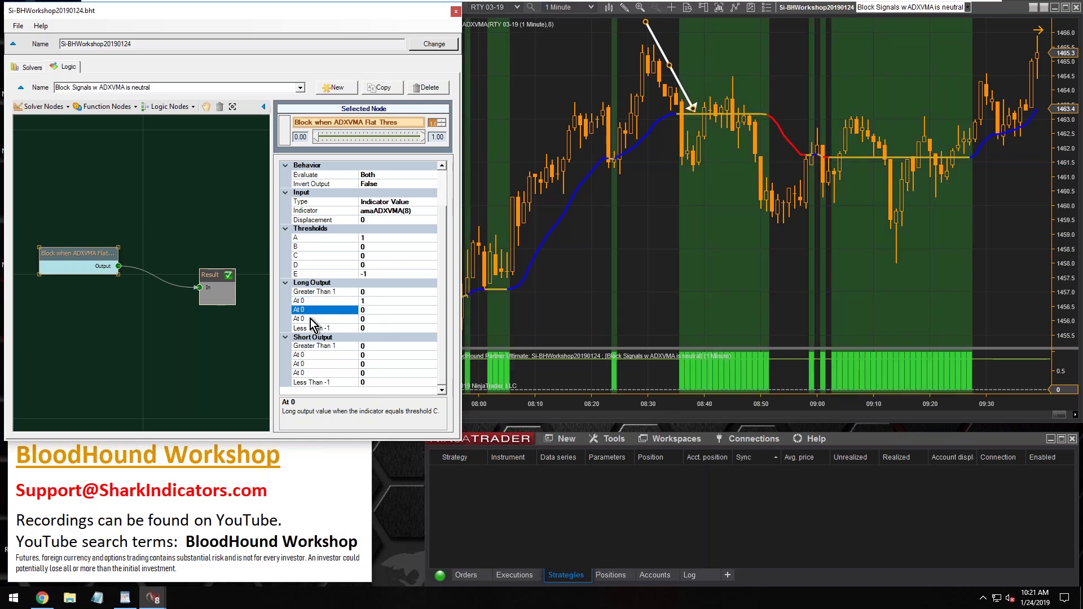
- Examine how thresholds A, B and E correspond to the Long Output and Short Output rows
left_click(314, 303)
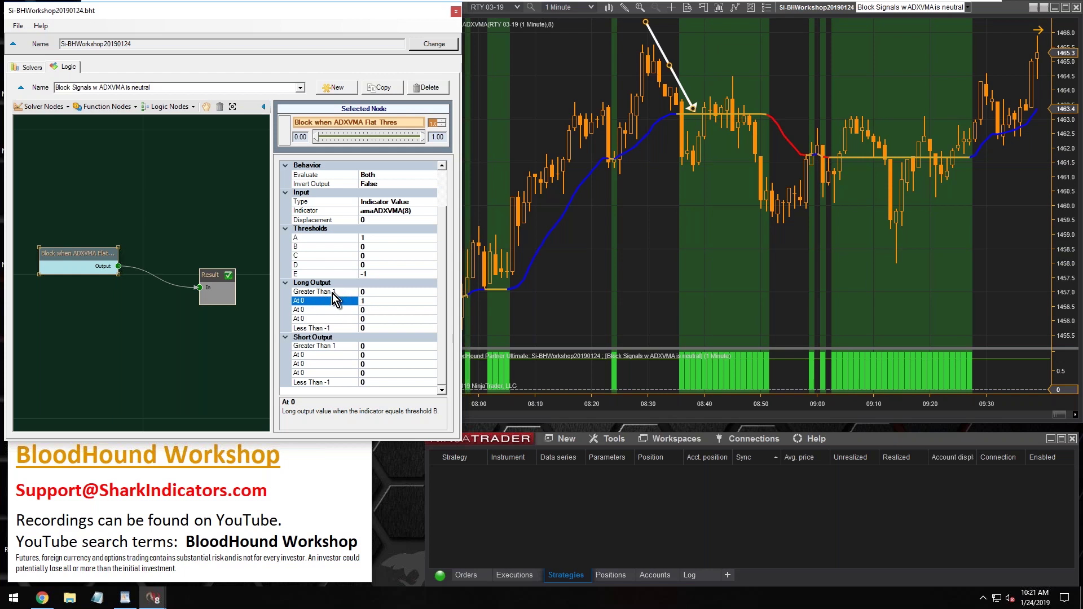
left_click(322, 239)
left_click(362, 237)
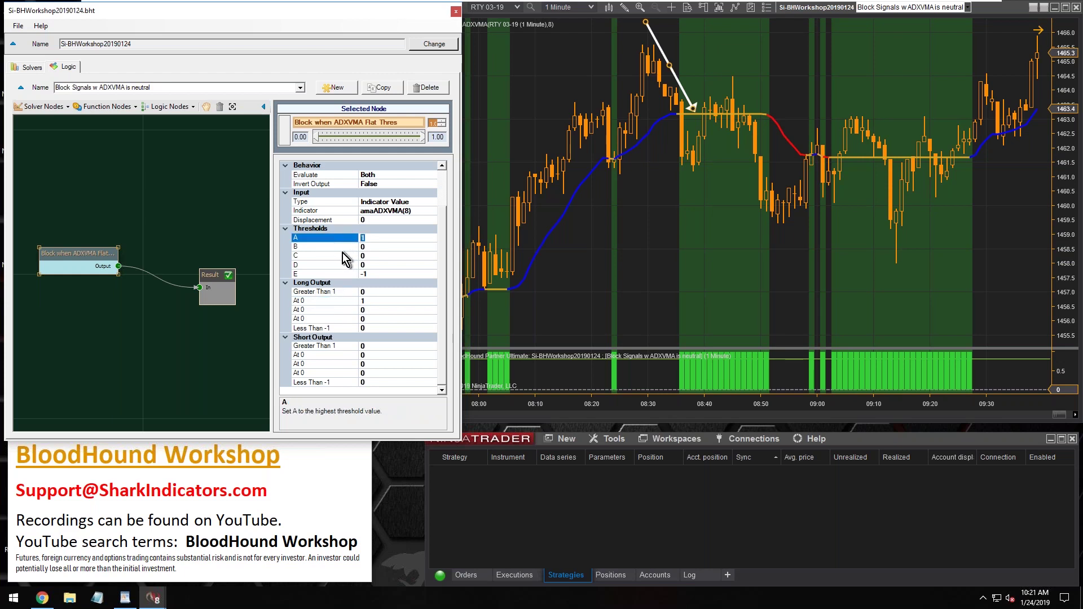
left_click(367, 274)
left_click(367, 275)
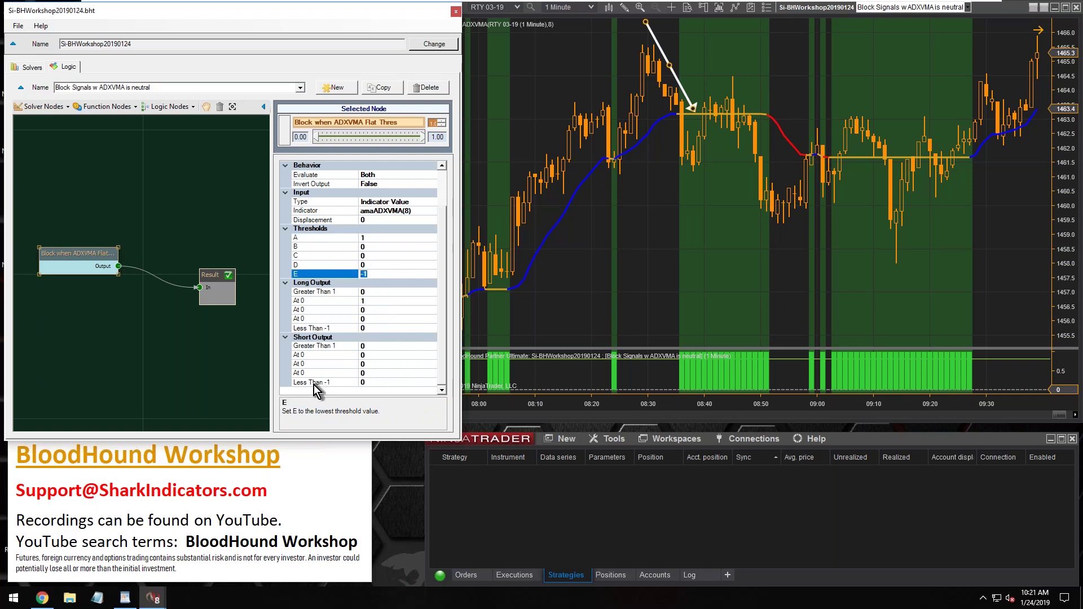
left_click(306, 292)
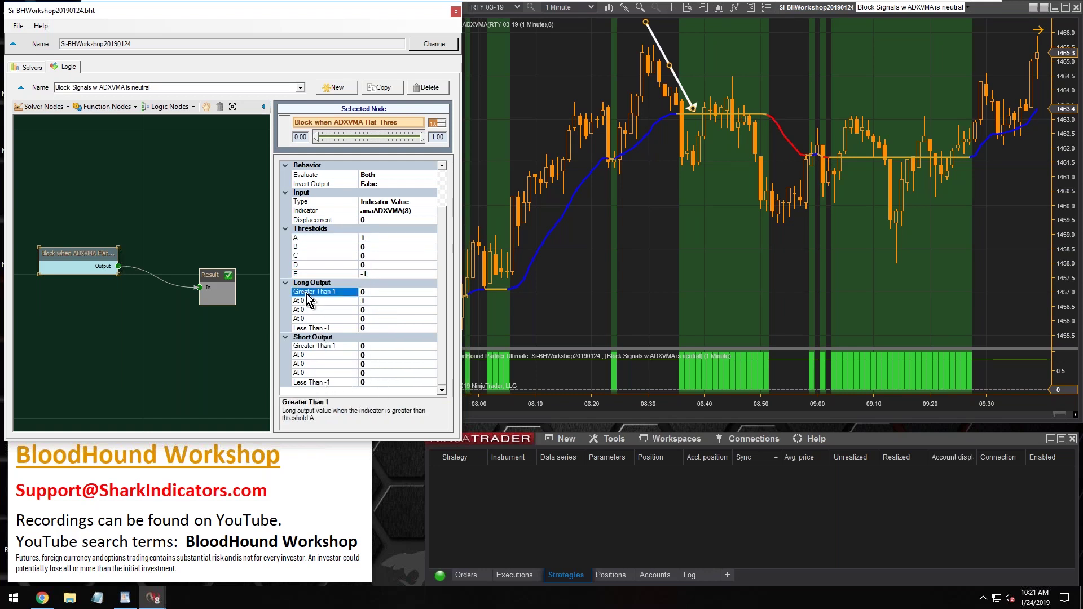
left_click(324, 382)
left_click(320, 358)
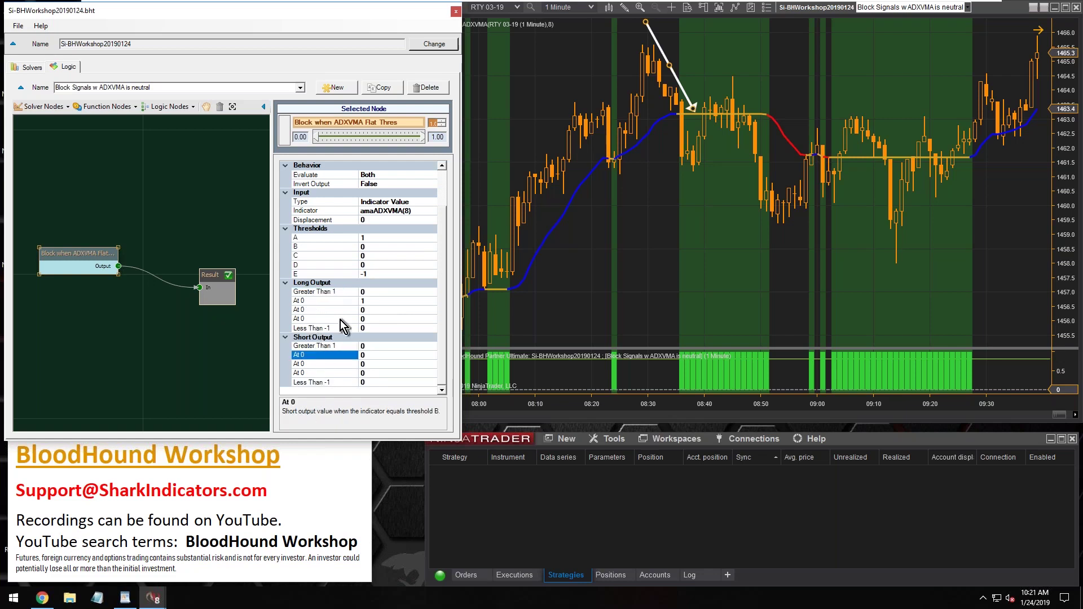
- Reset the Long Output for threshold B to 0, and set the Greater Than 1 value to 1 in both Long Output and Short Output
left_click(370, 300)
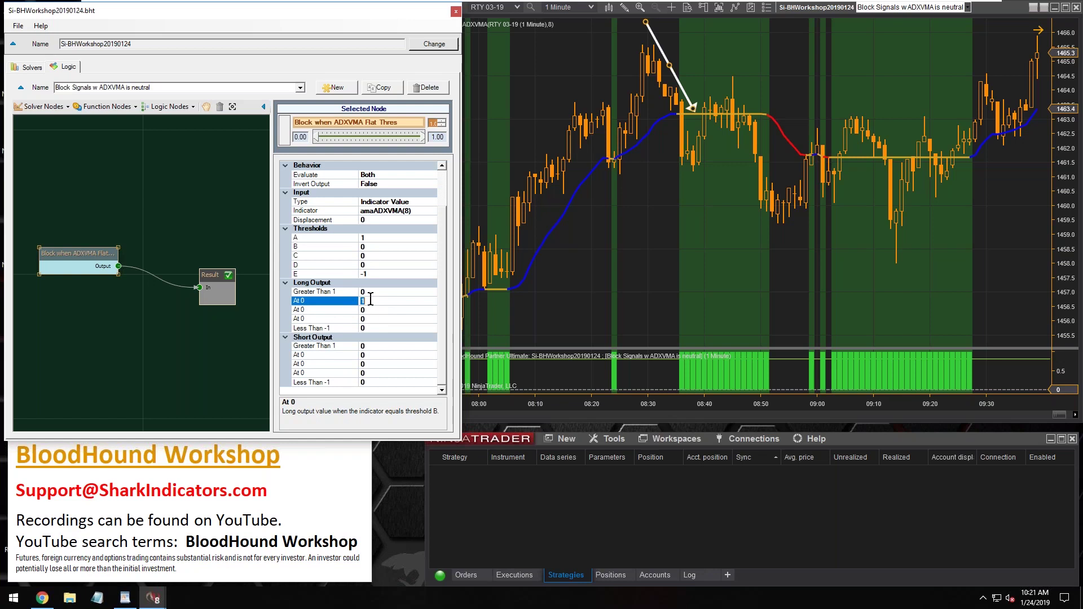
type("0")
left_click(365, 291)
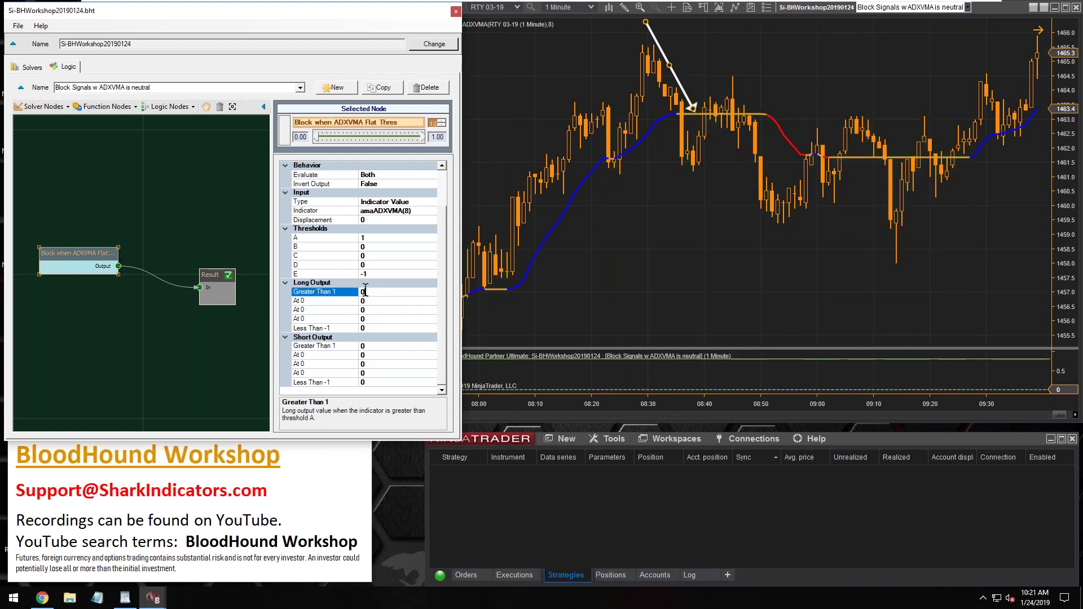
type("1")
left_click(381, 346)
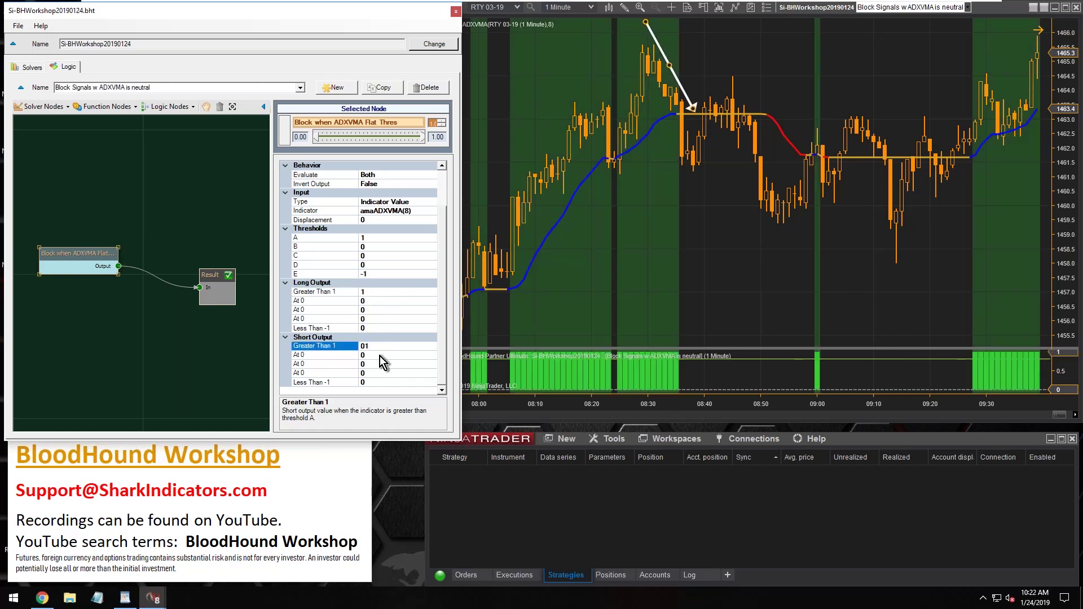
left_click(378, 356)
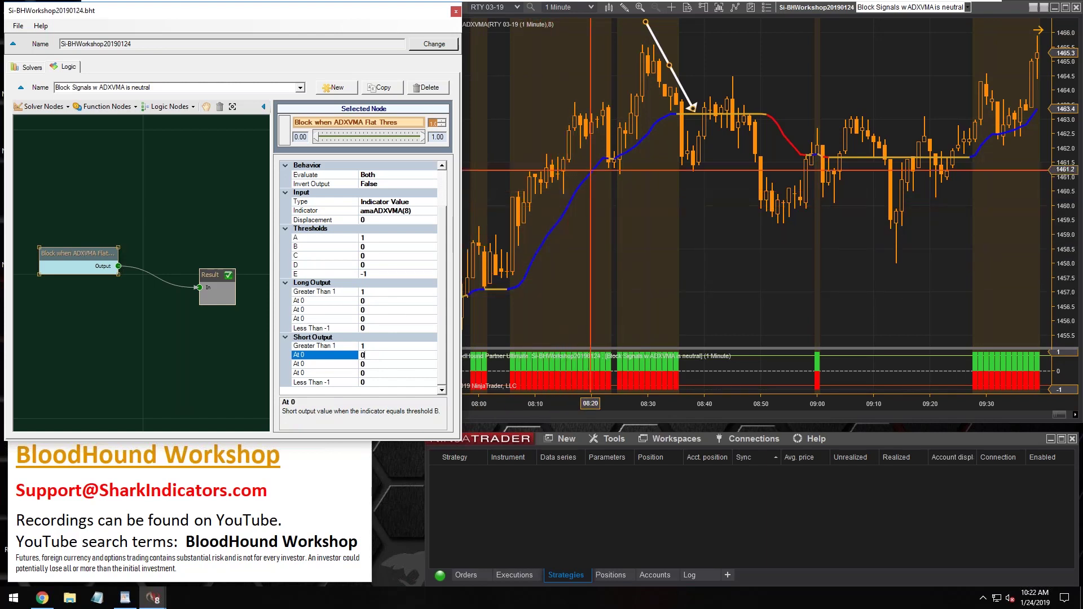
- Examine how the Greater Than 1 and Less Than -1 output rows relate to the chart and threshold E
left_click(524, 278)
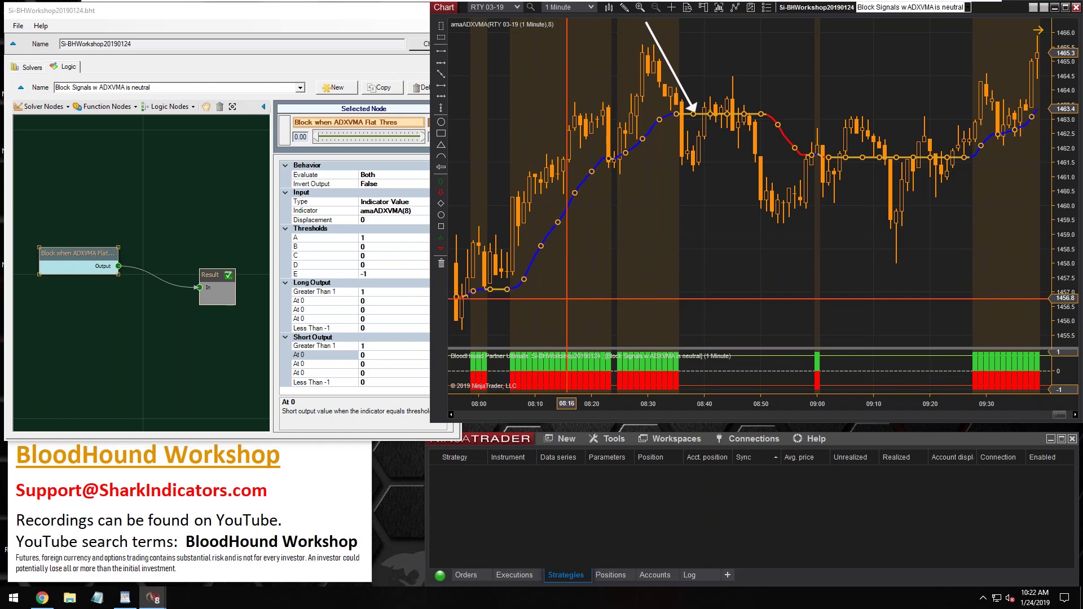
left_click(366, 346)
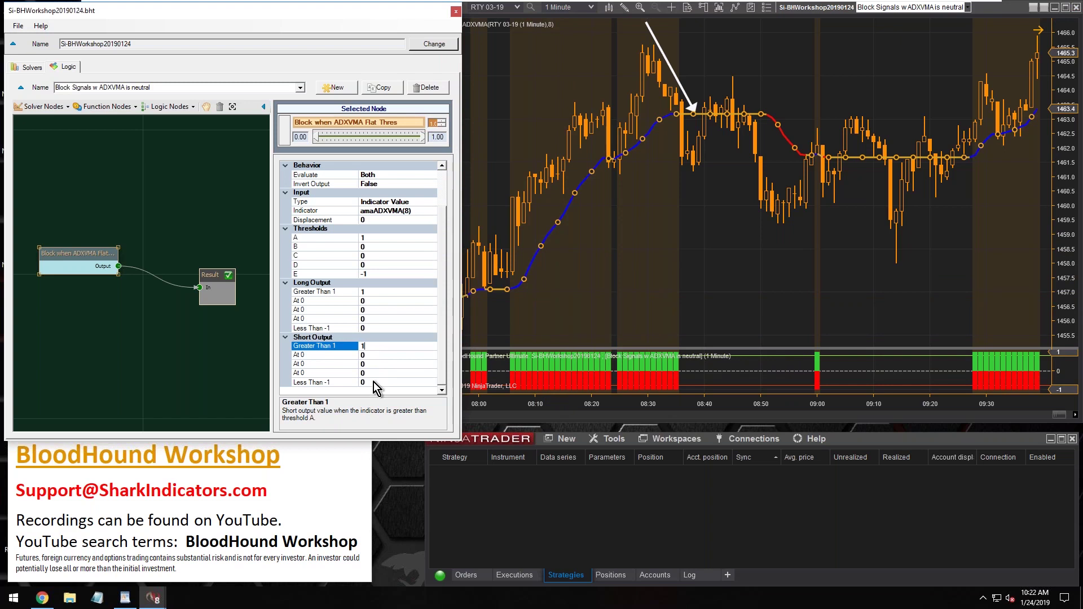
left_click(370, 329)
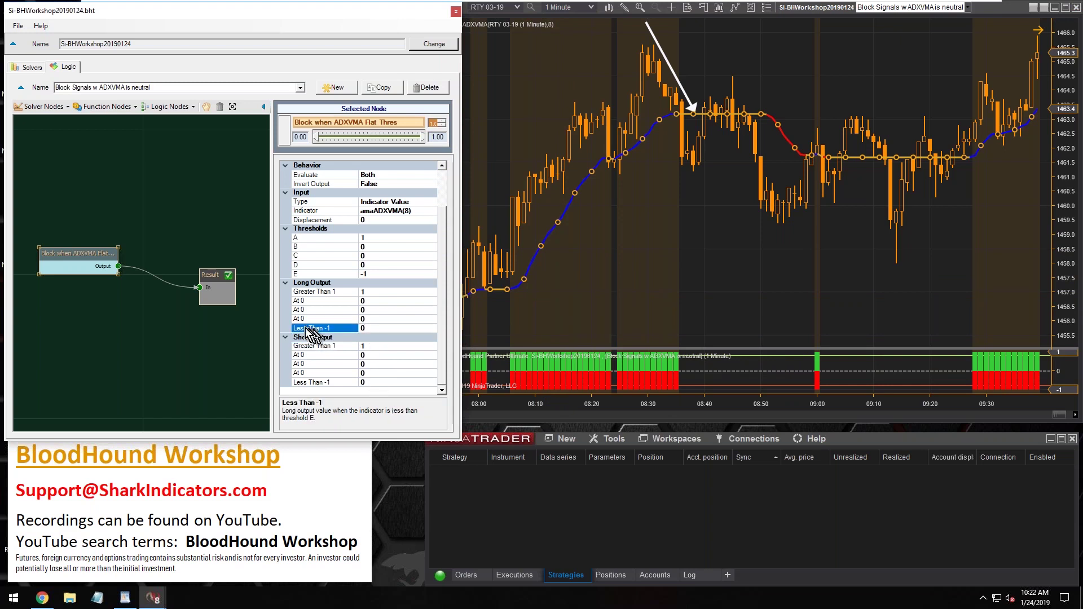
left_click(298, 275)
left_click(365, 274)
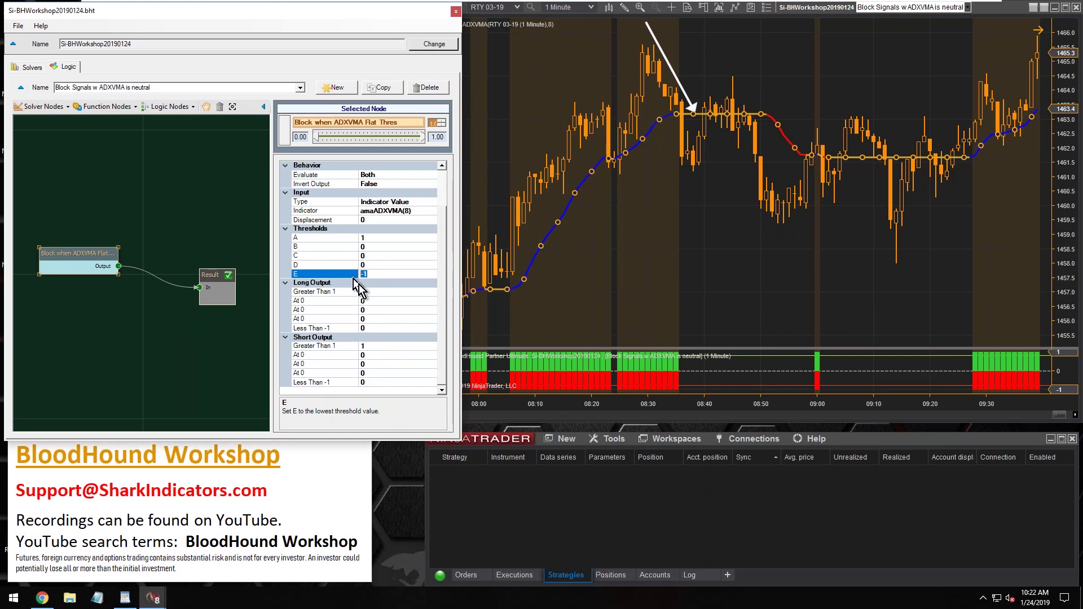
- Draw an ellipse on the chart around the falling red section of the ADXVMA line between about 08:51 and 08:57
left_click(466, 313)
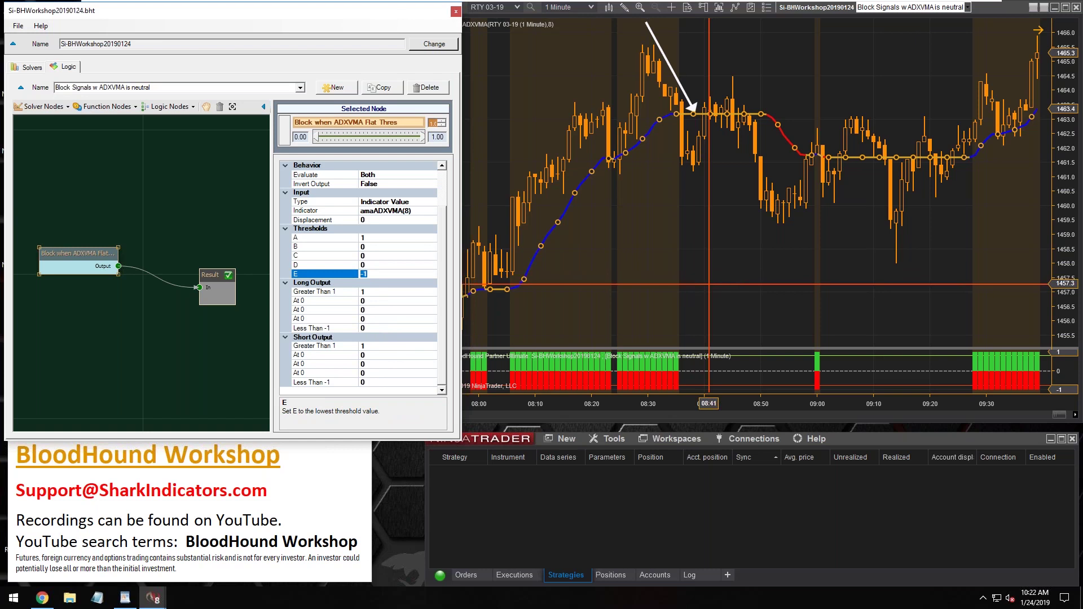
left_click(445, 124)
mouse_move(762, 89)
left_mouse_down()
mouse_move(785, 169)
mouse_move(804, 176)
left_mouse_up()
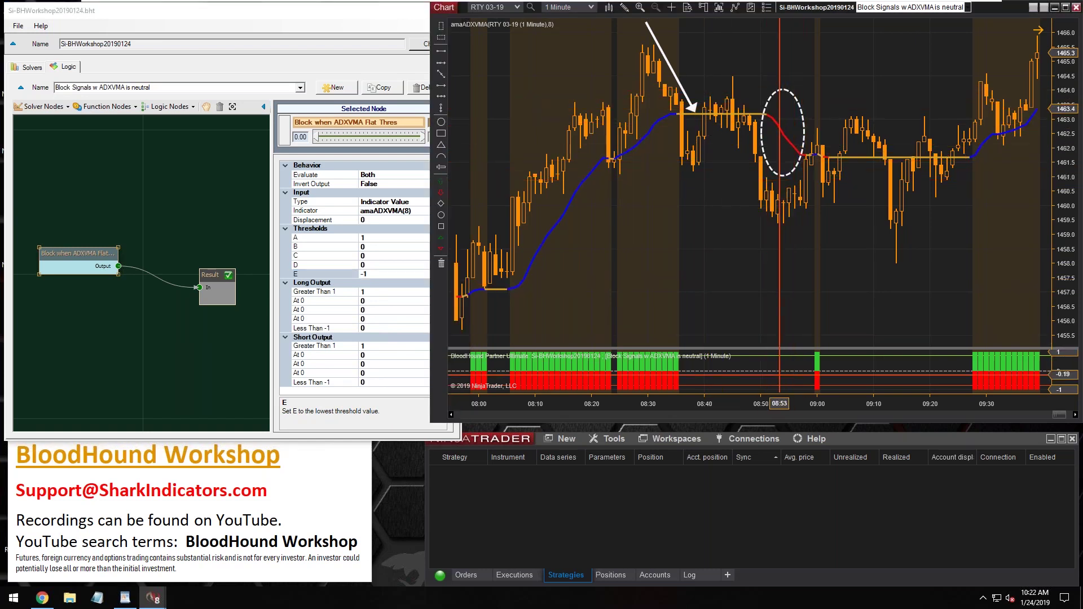
- Set the Less Than -1 value to 1 in both Long Output and Short Output
left_click(374, 327)
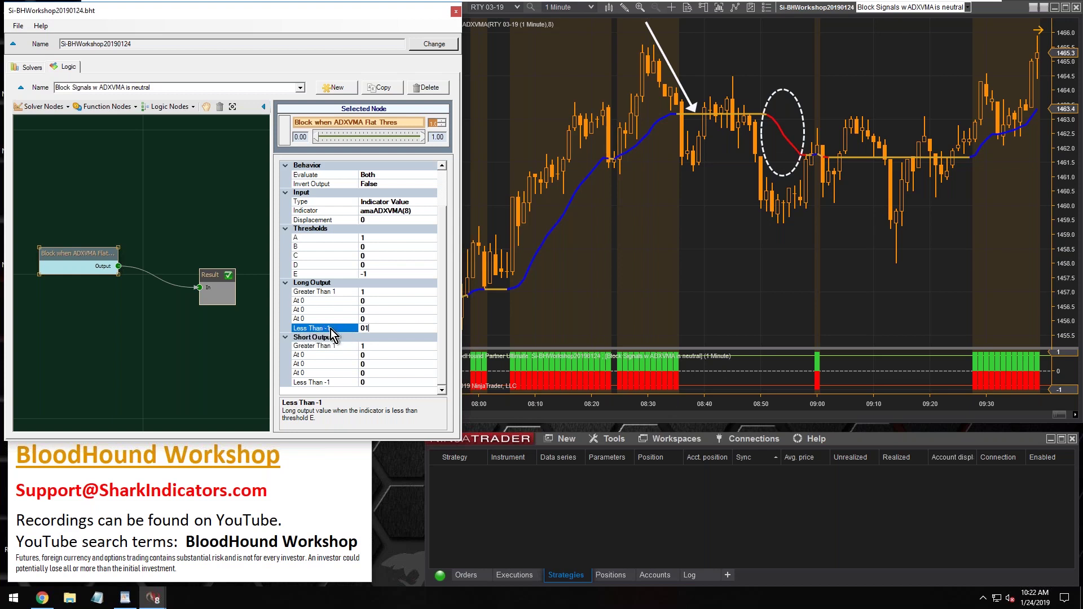
left_click(368, 383)
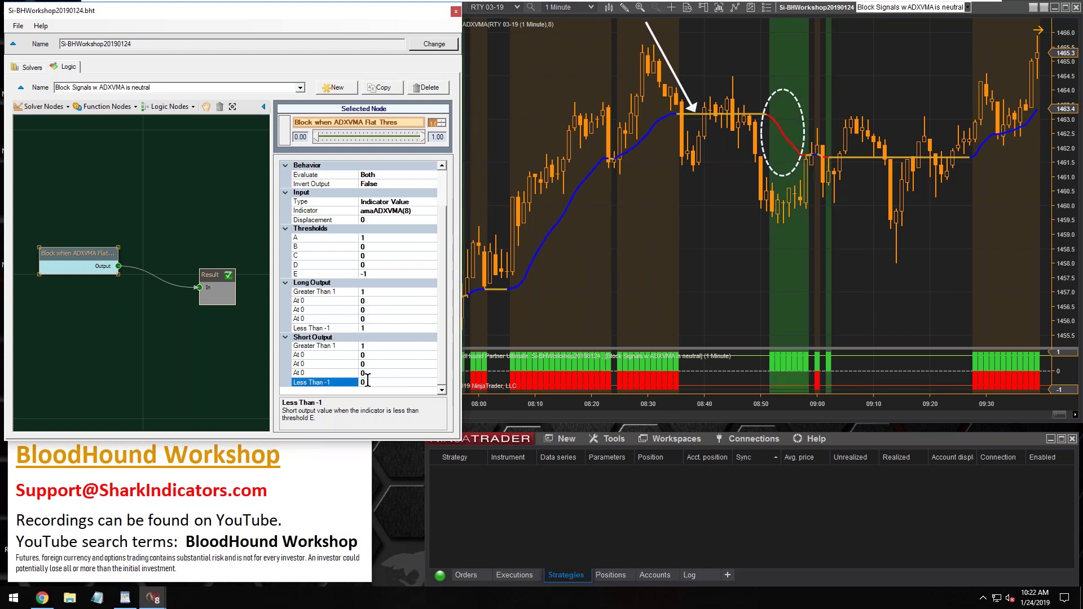
left_click(371, 374)
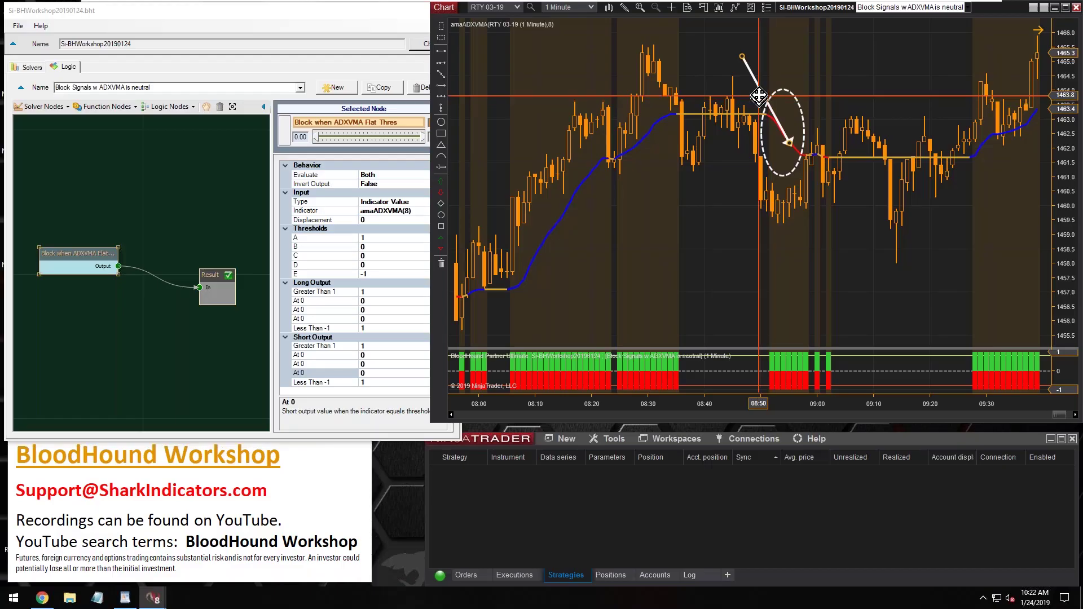
- Point the arrow drawing at the short bullish section of the ADXVMA line just before 09:00
mouse_move(756, 98)
left_mouse_down()
mouse_move(756, 289)
mouse_move(734, 286)
mouse_move(773, 282)
left_mouse_up()
left_click_drag(952, 402, 613, 403)
scroll(614, 339, "up", 8)
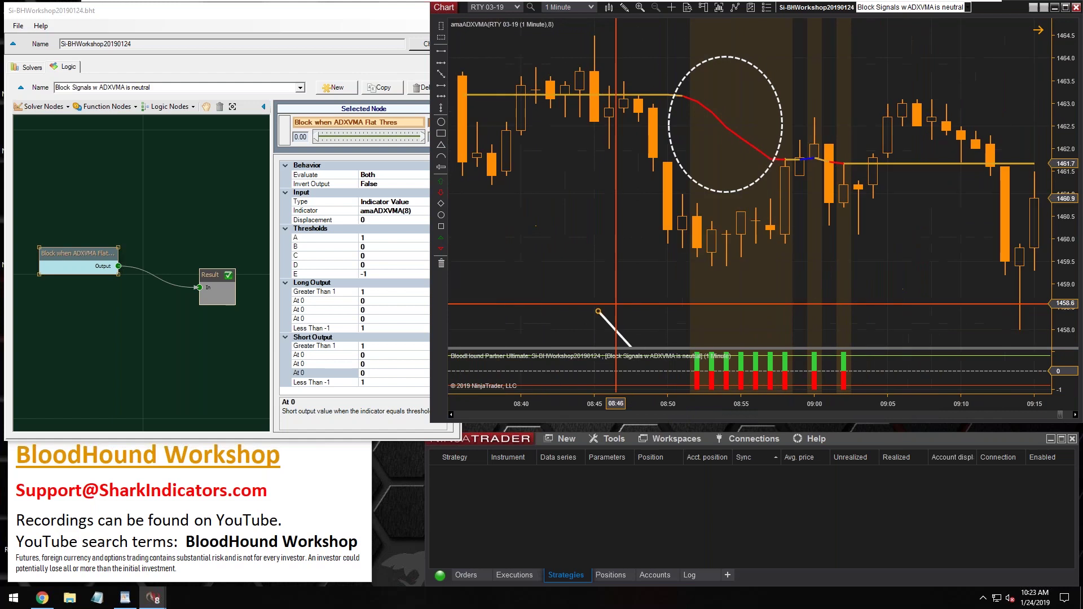
mouse_move(617, 328)
left_mouse_down()
mouse_move(746, 123)
mouse_move(694, 47)
left_mouse_up()
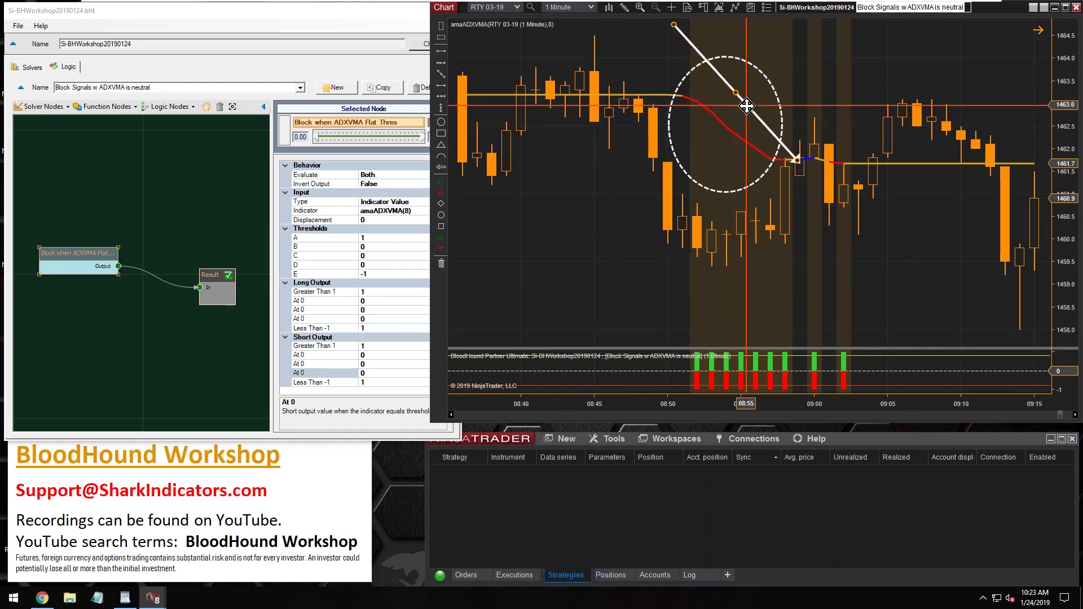
- Change the amaADXVMA indicator's bullish plot color to DodgerBlue and apply it to the chart
left_click(712, 110)
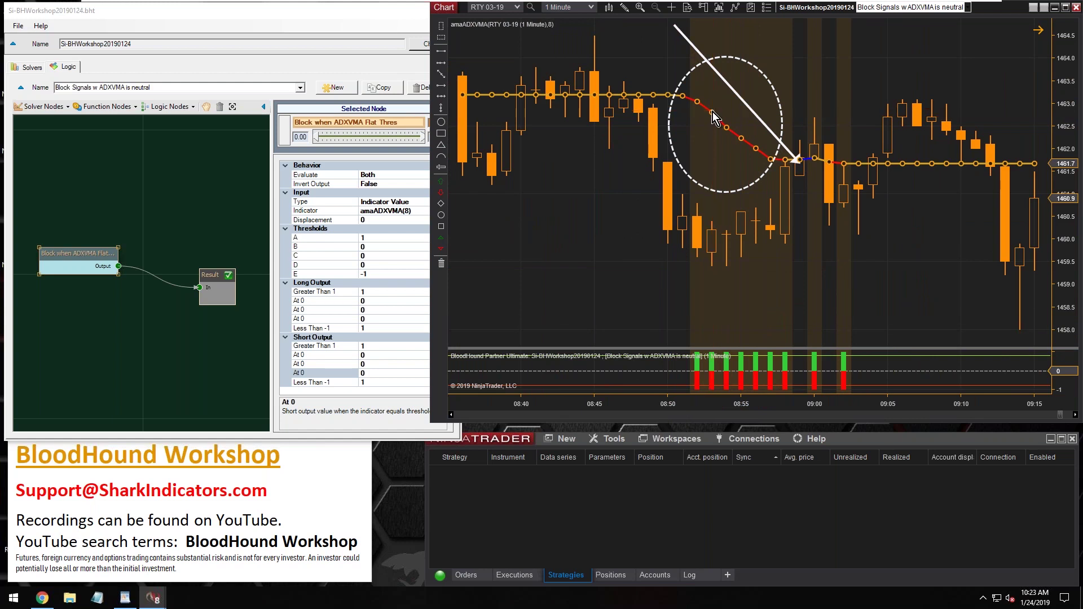
double_click(714, 116)
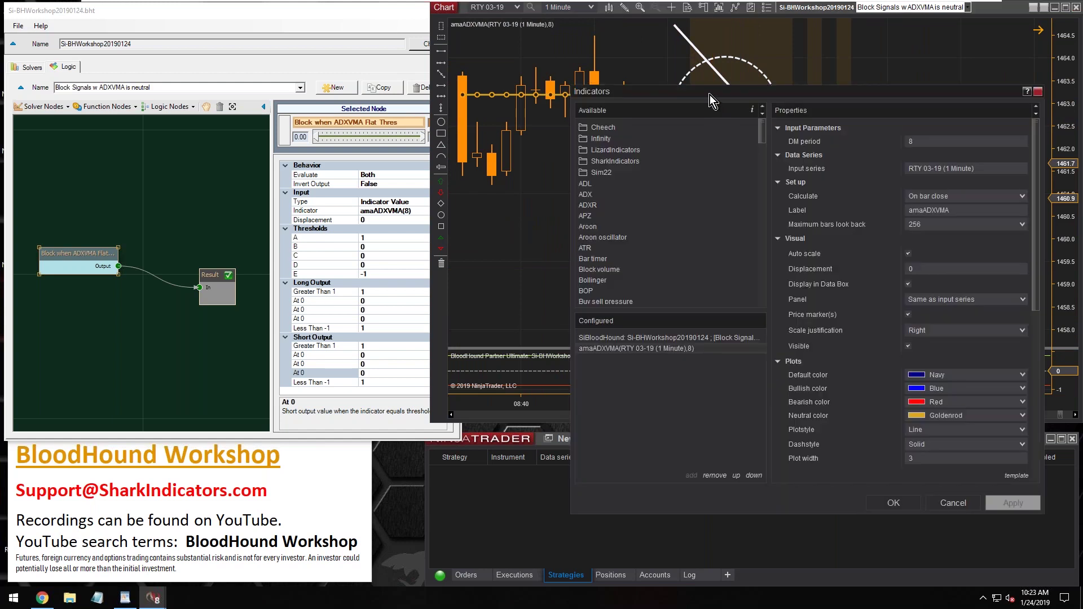
left_click_drag(710, 95, 499, 55)
scroll(624, 311, "down", 3)
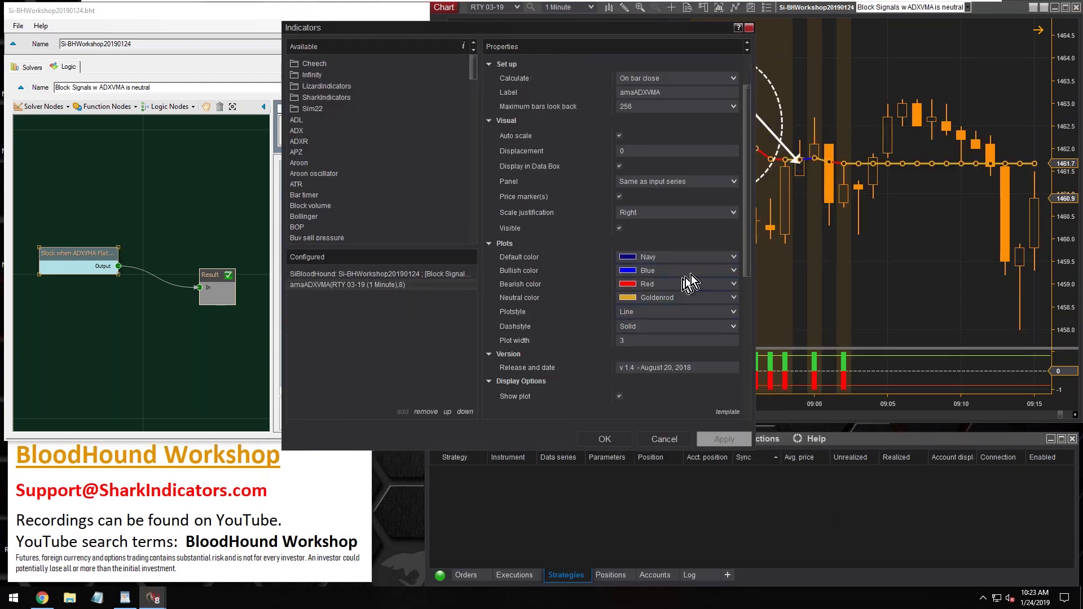
left_click(735, 273)
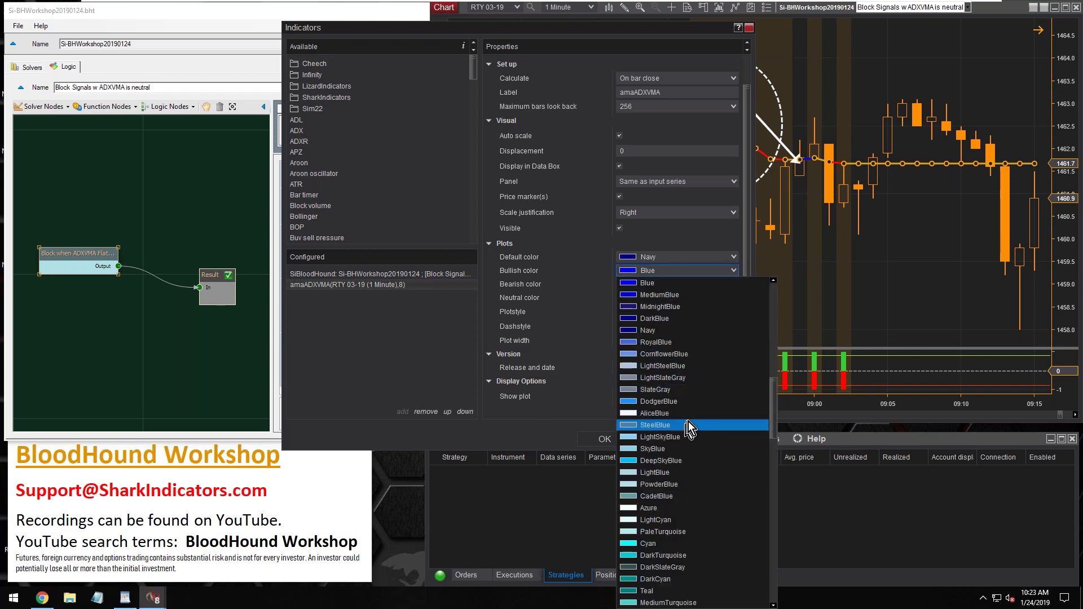
left_click(650, 402)
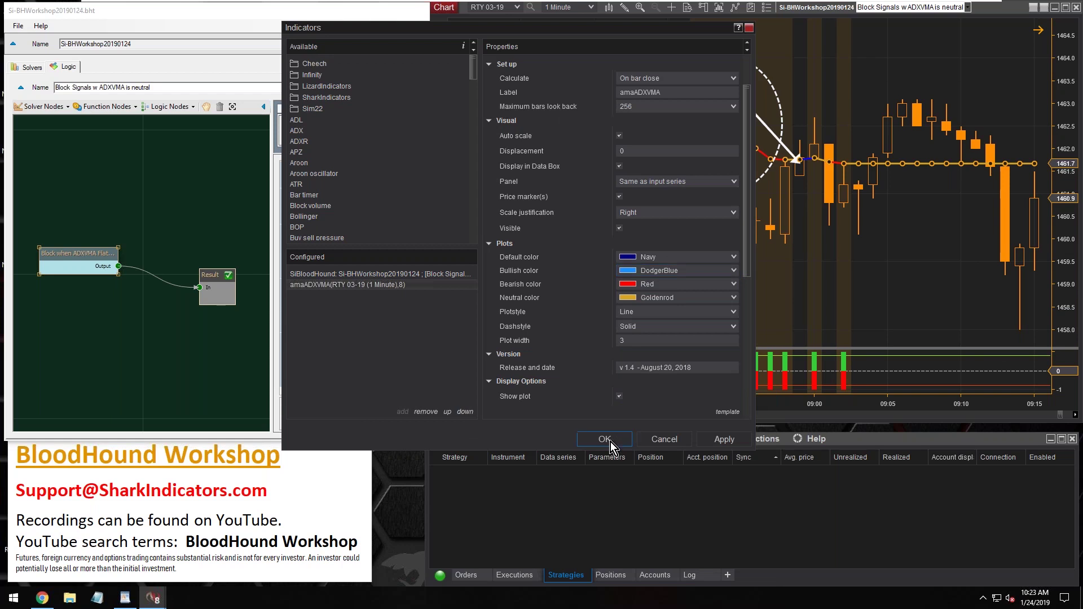
left_click(616, 439)
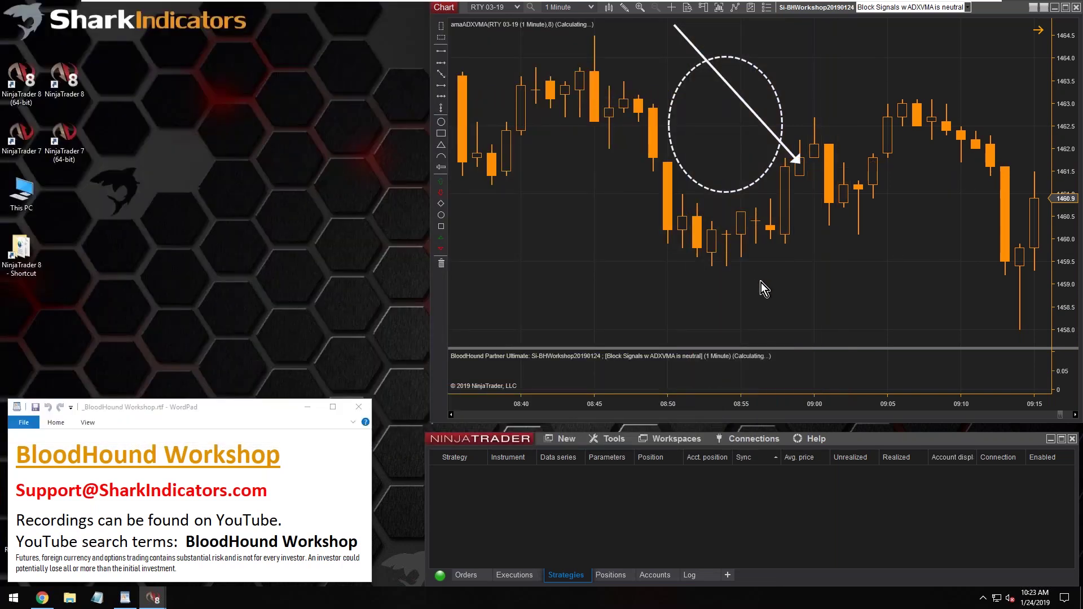
- Point the arrow drawing at the flat neutral section of the ADXVMA line near 08:44
mouse_move(764, 123)
left_mouse_down()
mouse_move(771, 116)
mouse_move(775, 302)
mouse_move(774, 121)
mouse_move(806, 123)
mouse_move(801, 297)
mouse_move(798, 126)
mouse_move(791, 147)
mouse_move(789, 104)
mouse_move(788, 160)
mouse_move(788, 126)
mouse_move(773, 115)
mouse_move(783, 118)
mouse_move(780, 249)
mouse_move(792, 294)
left_mouse_up()
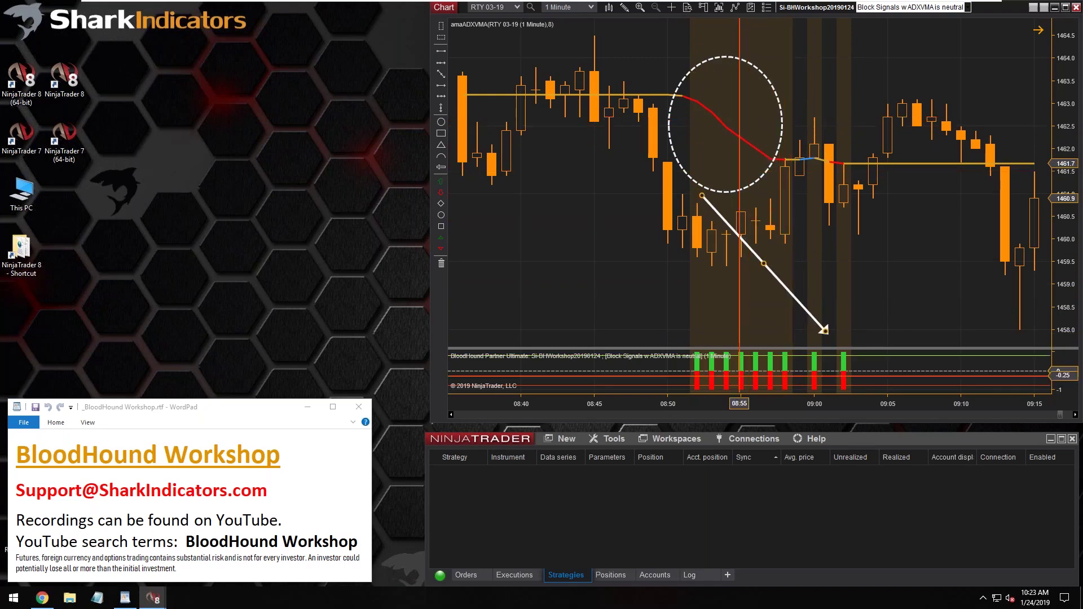
left_click_drag(722, 402, 705, 403)
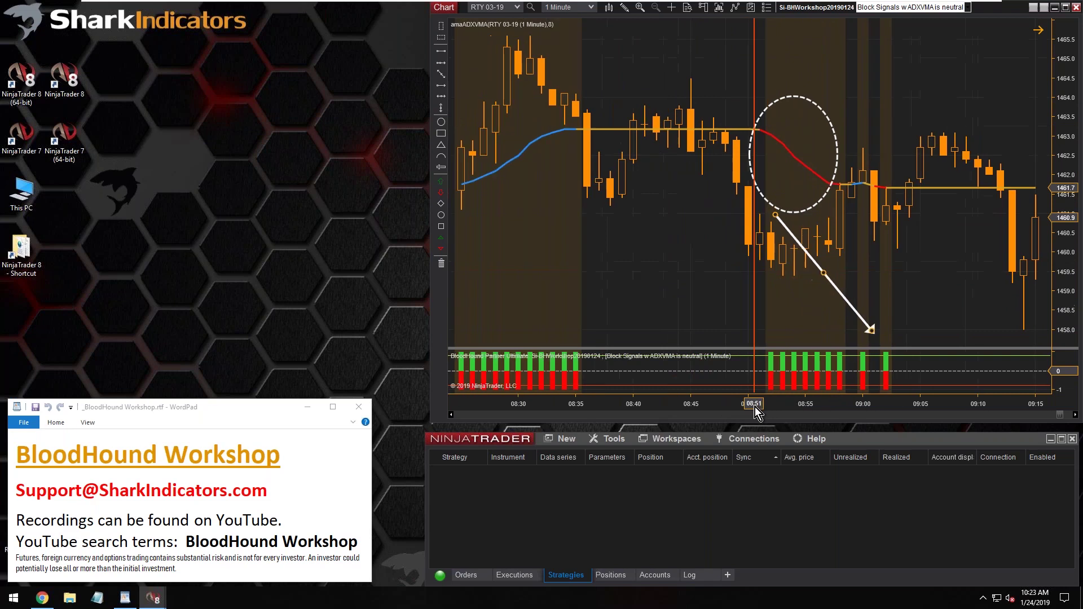
mouse_move(732, 230)
left_mouse_down()
mouse_move(567, 81)
mouse_move(699, 90)
mouse_move(556, 84)
mouse_move(651, 88)
left_mouse_up()
- Reopen the BloodHound editor, enlarge its window and place the ADXVMA threshold node lower than the Result node
left_click(811, 11)
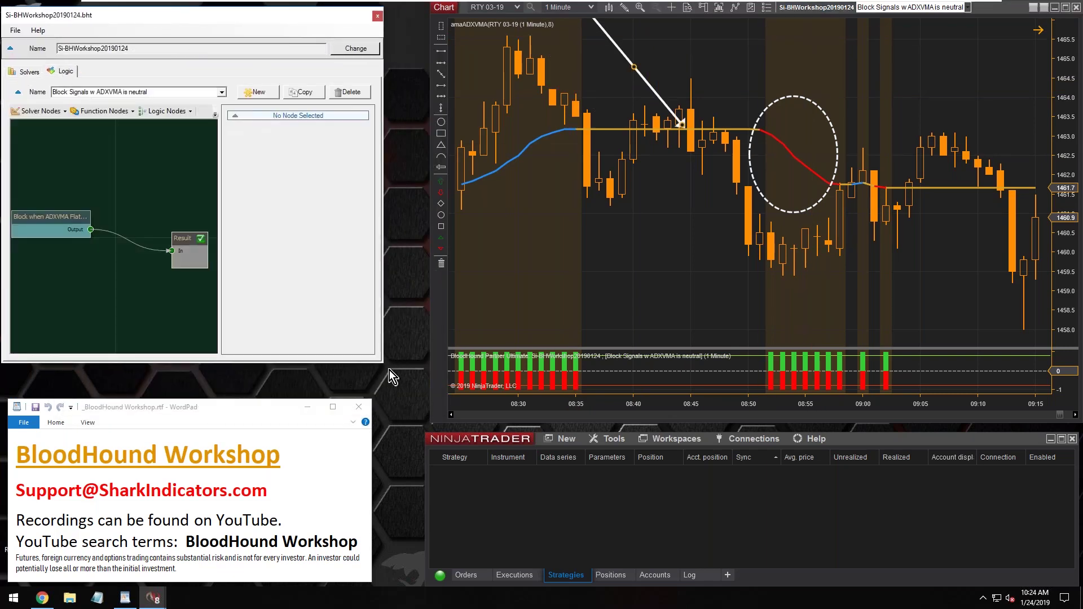
left_click_drag(386, 368, 495, 416)
left_click_drag(96, 242, 95, 303)
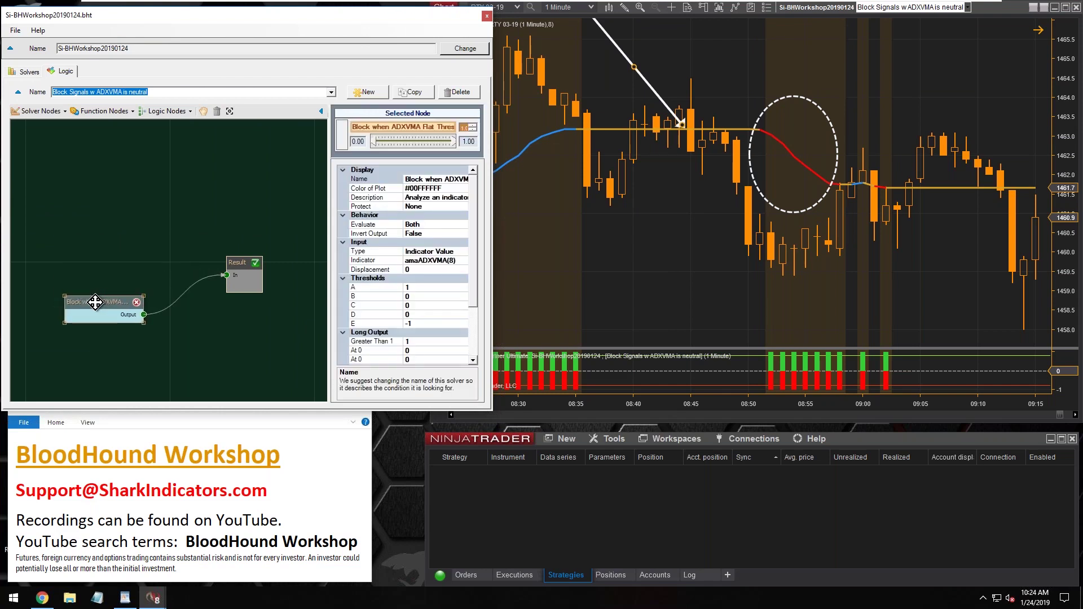
mouse_move(94, 302)
left_mouse_down()
mouse_move(107, 302)
mouse_move(112, 323)
mouse_move(105, 313)
left_mouse_up()
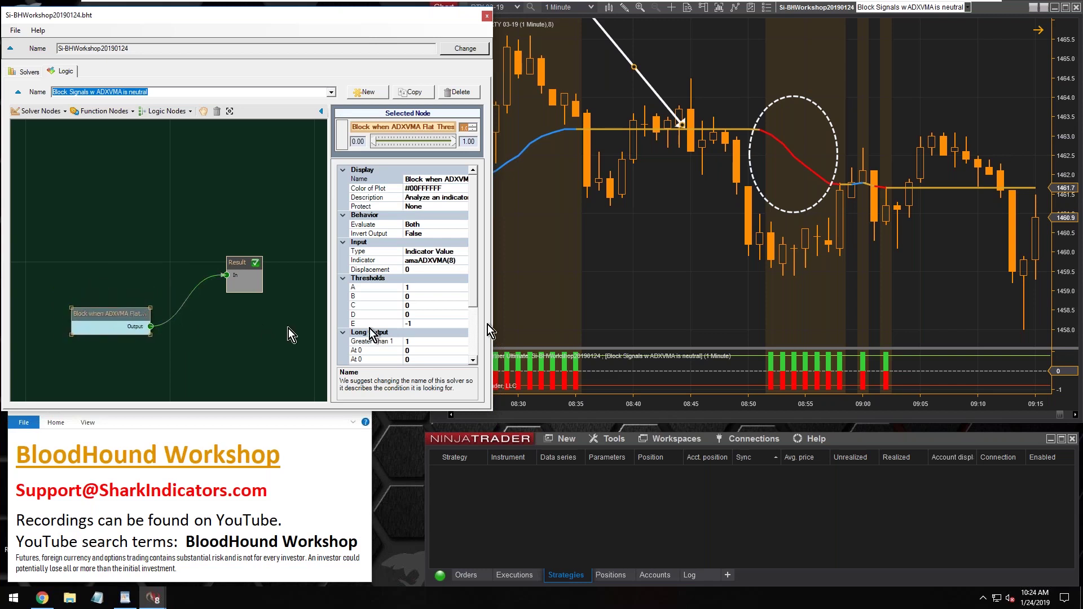
- Move the arrow drawing off the ADXVMA line, down to the price bars around 08:54
left_click(771, 142)
mouse_move(771, 109)
left_mouse_down()
mouse_move(790, 253)
mouse_move(848, 273)
mouse_move(863, 300)
mouse_move(921, 298)
mouse_move(887, 292)
left_mouse_up()
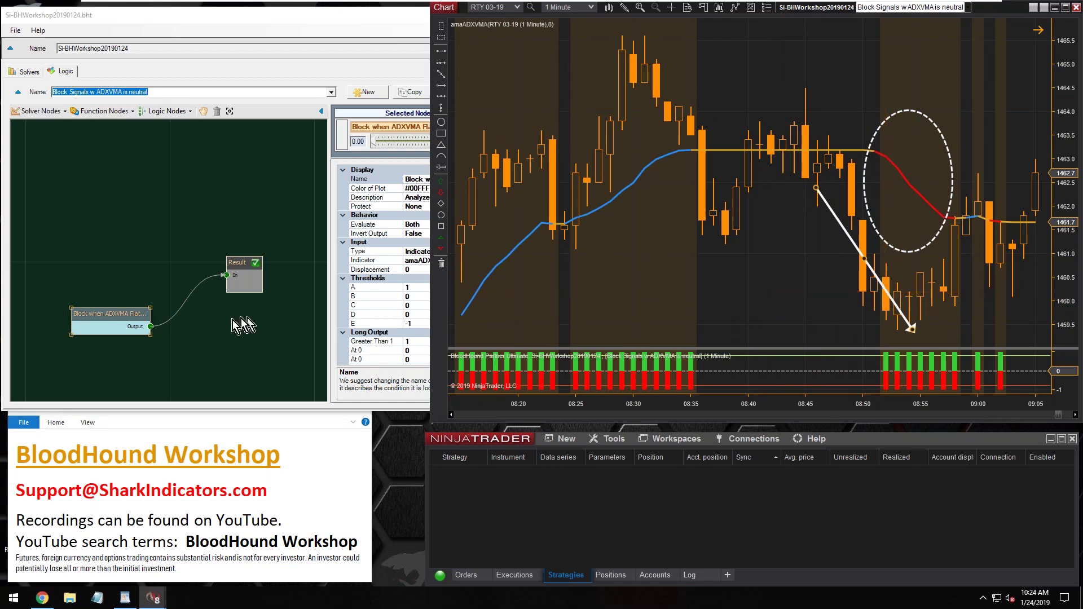
- Add an And (Min) node and wire it between the ADXVMA threshold node and the Result node
left_click(165, 111)
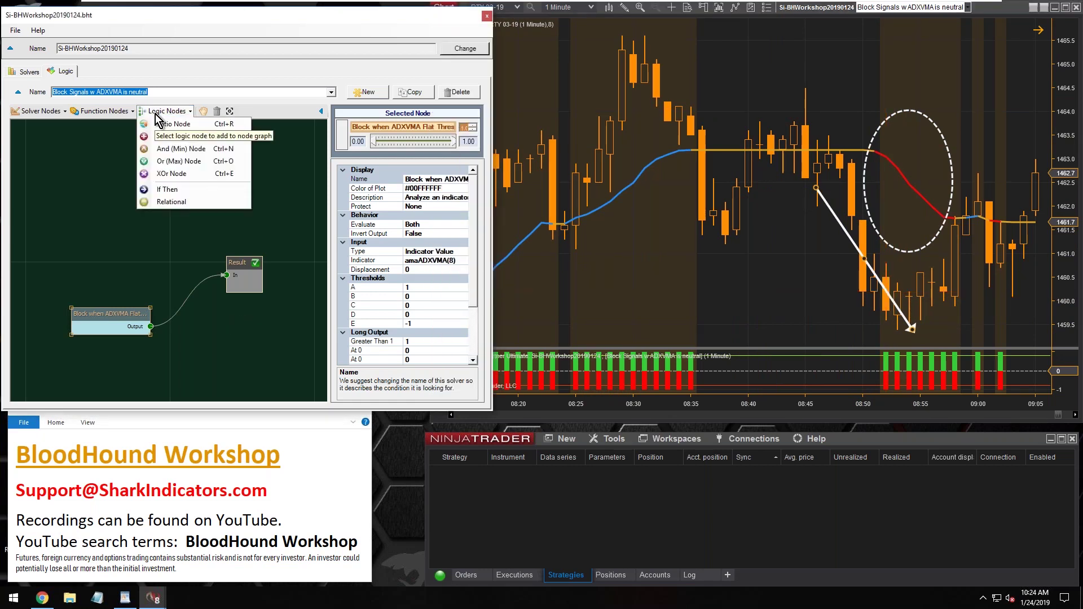
left_click(174, 149)
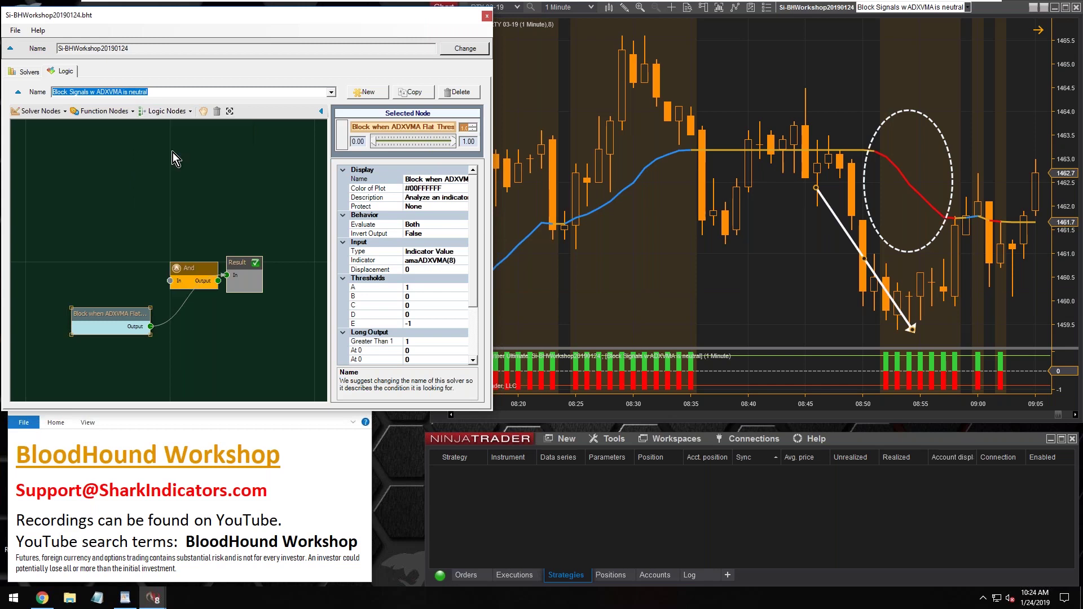
left_click_drag(235, 265, 257, 295)
left_click_drag(185, 276, 192, 280)
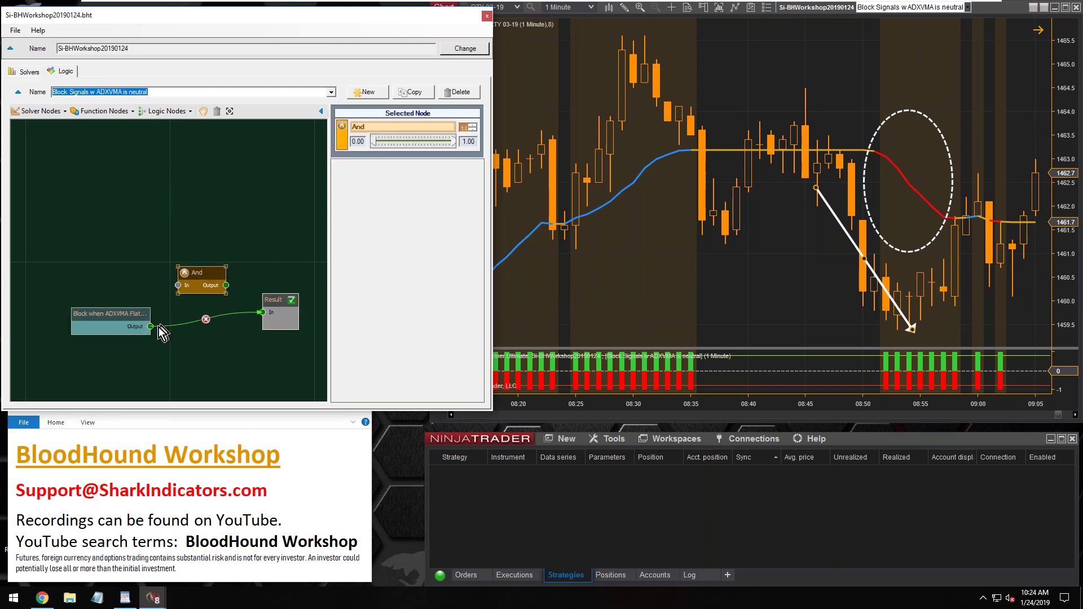
left_click_drag(150, 327, 197, 266)
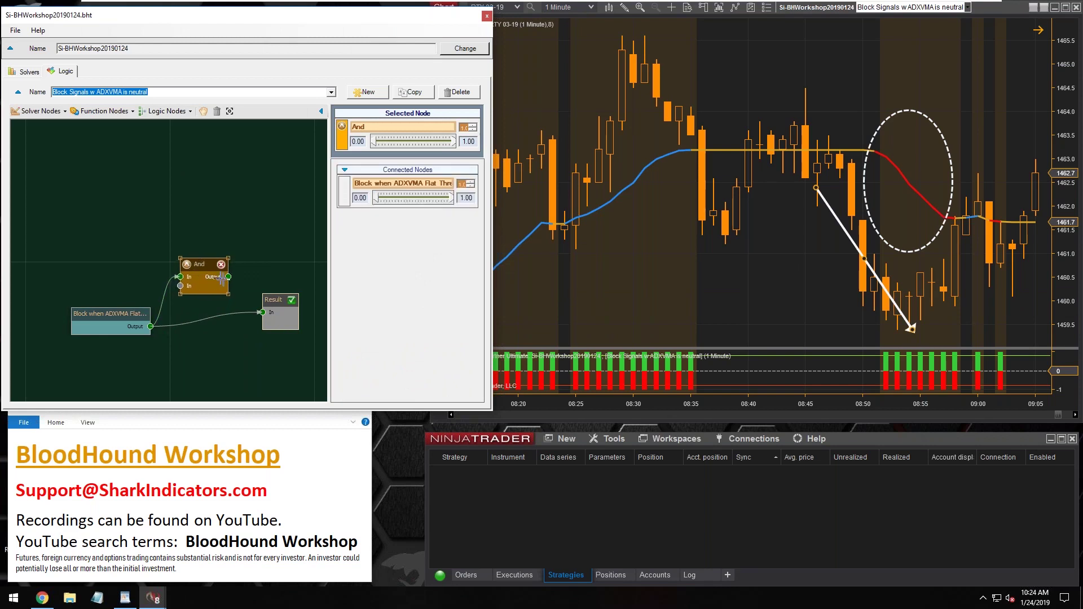
left_click_drag(204, 270, 213, 265)
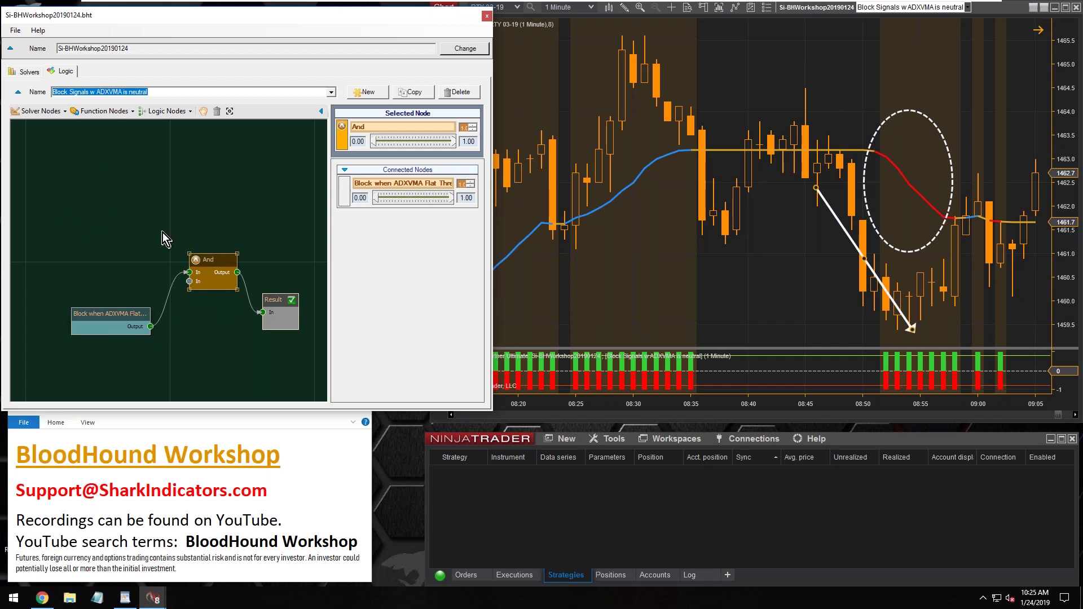
- Add an Indicator Inflection solver node above the And node and connect its output directly to the Result node
mouse_move(160, 277)
mouse_move(218, 265)
left_click(41, 111)
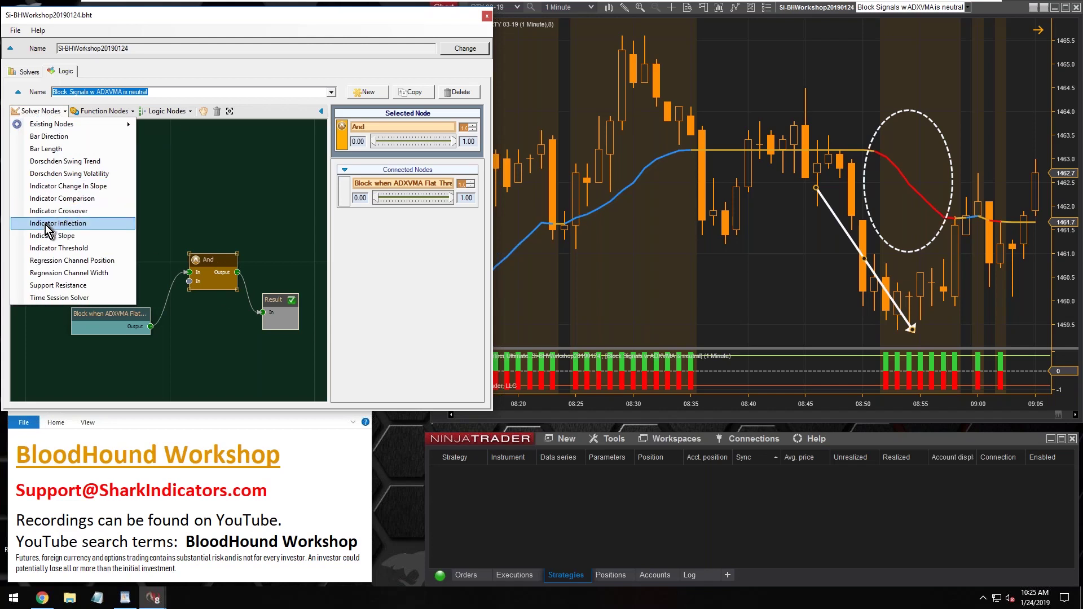
left_click(68, 226)
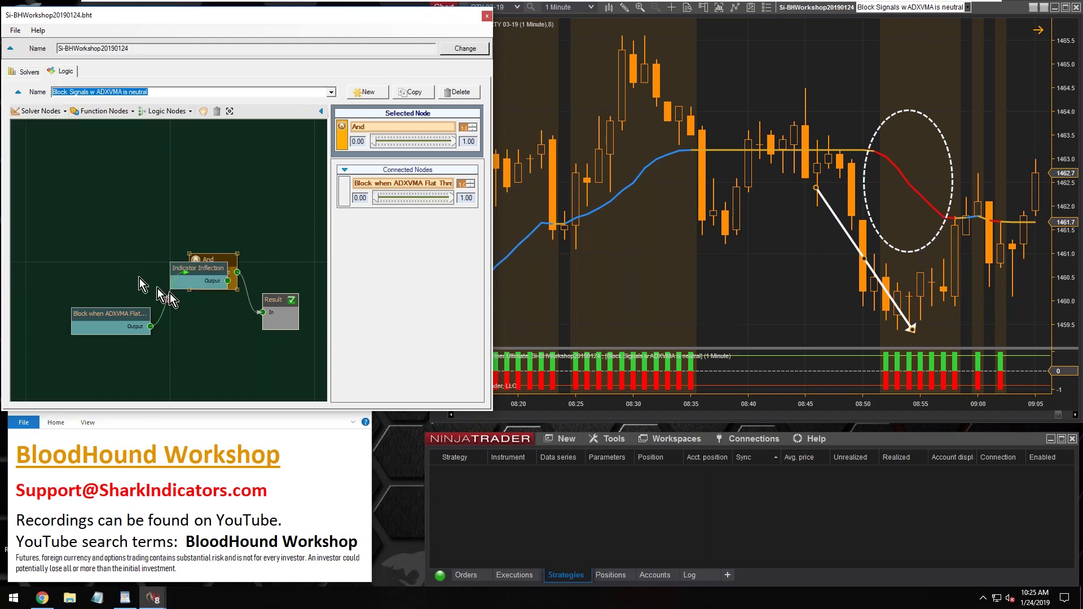
left_click(96, 213)
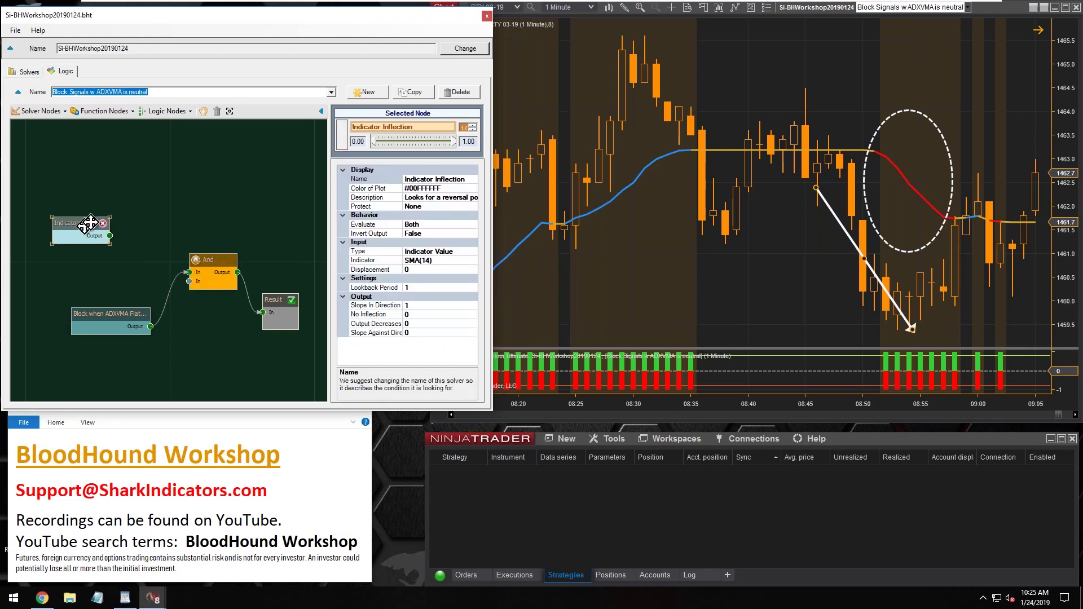
left_click_drag(272, 302, 258, 206)
left_click_drag(121, 221, 252, 217)
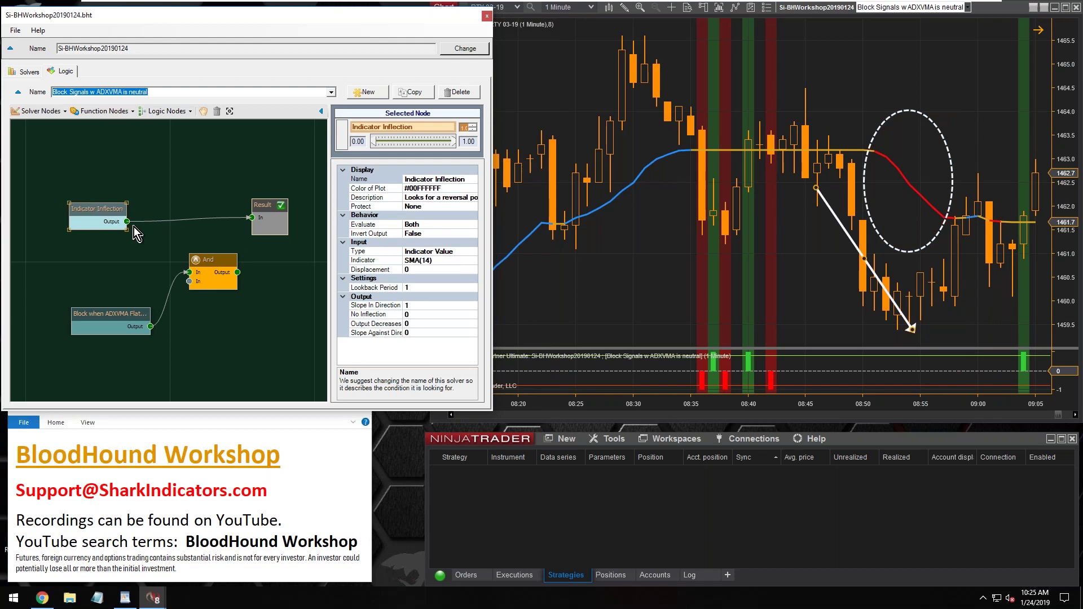
- Rename the Indicator Inflection node as "Test Signals Infl"
left_click(433, 179)
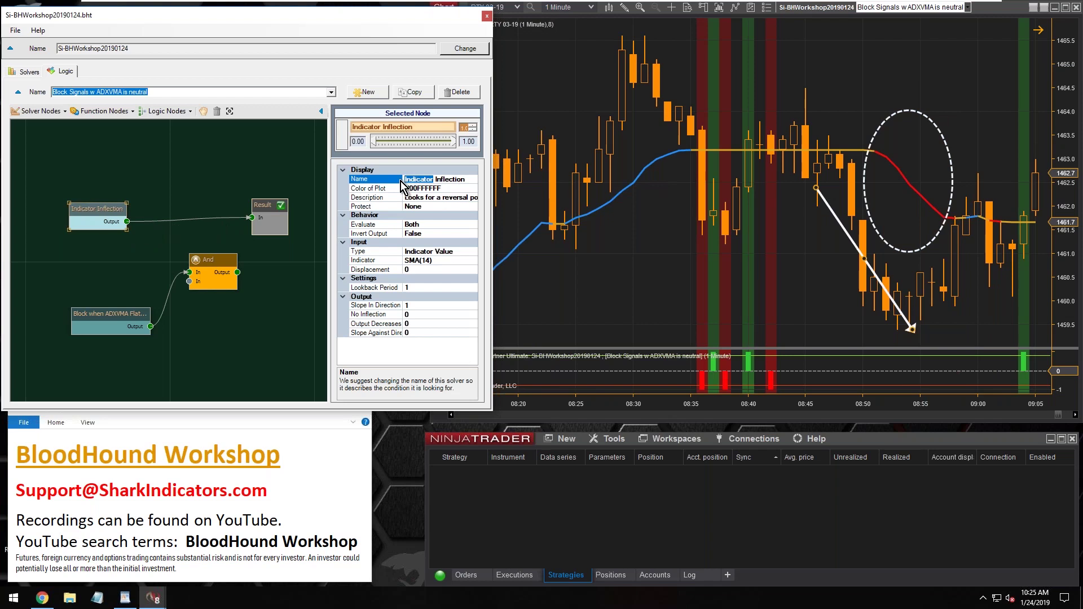
type("T")
key("Return")
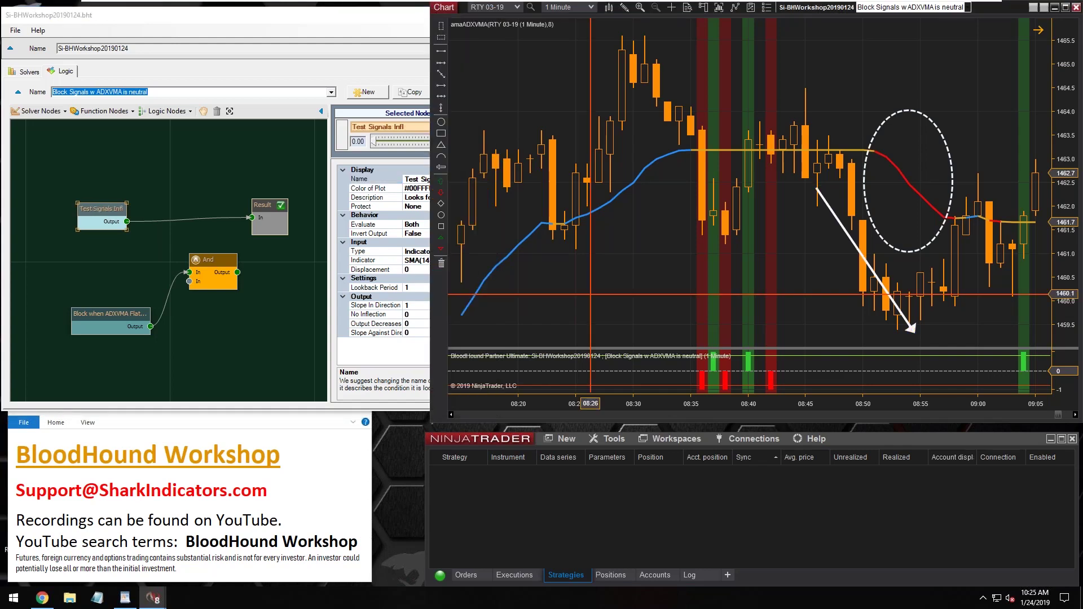
- Change the Test Signals Infl node's input type to Price
left_click(372, 253)
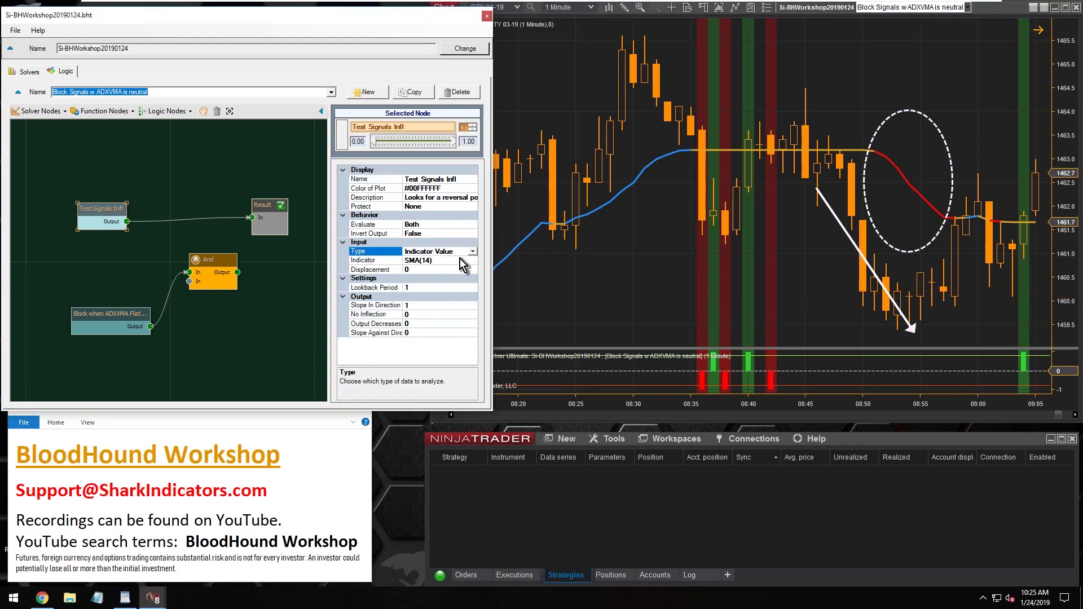
left_click(471, 252)
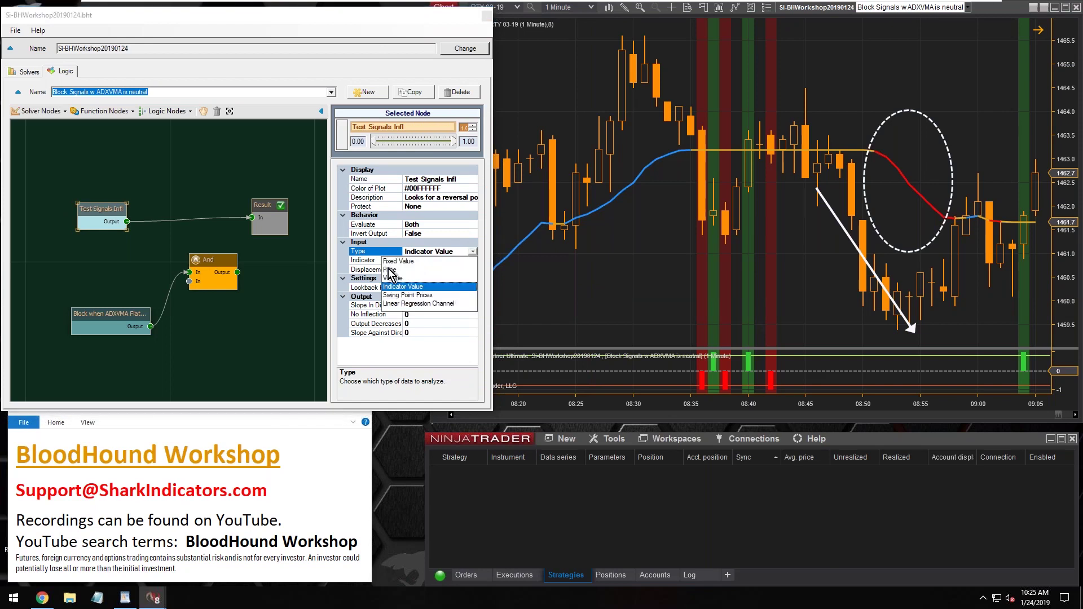
left_click(390, 274)
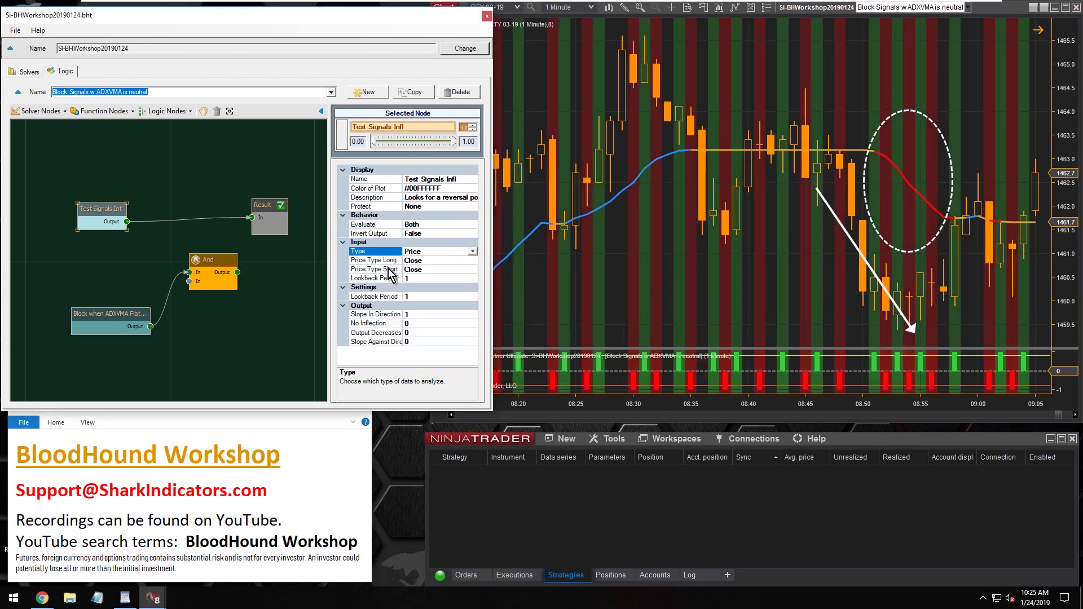
left_click(622, 279)
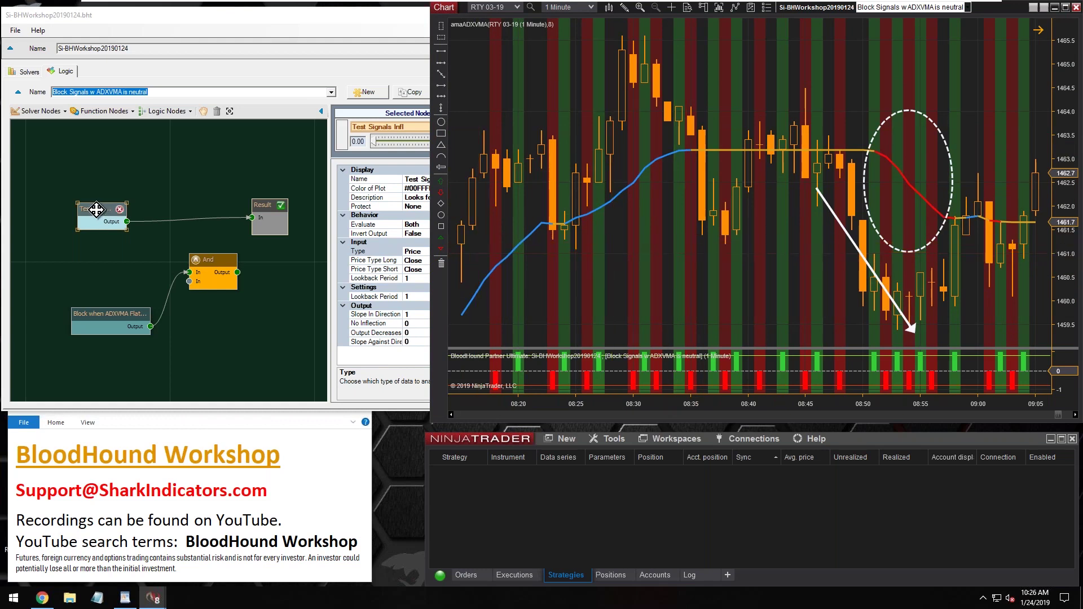
- Wire the And node's output to Result and connect Test Signals Infl to the And node's second input, repositioning the nodes
mouse_move(96, 209)
left_mouse_down()
mouse_move(83, 223)
mouse_move(81, 210)
left_mouse_up()
left_click_drag(238, 274, 282, 266)
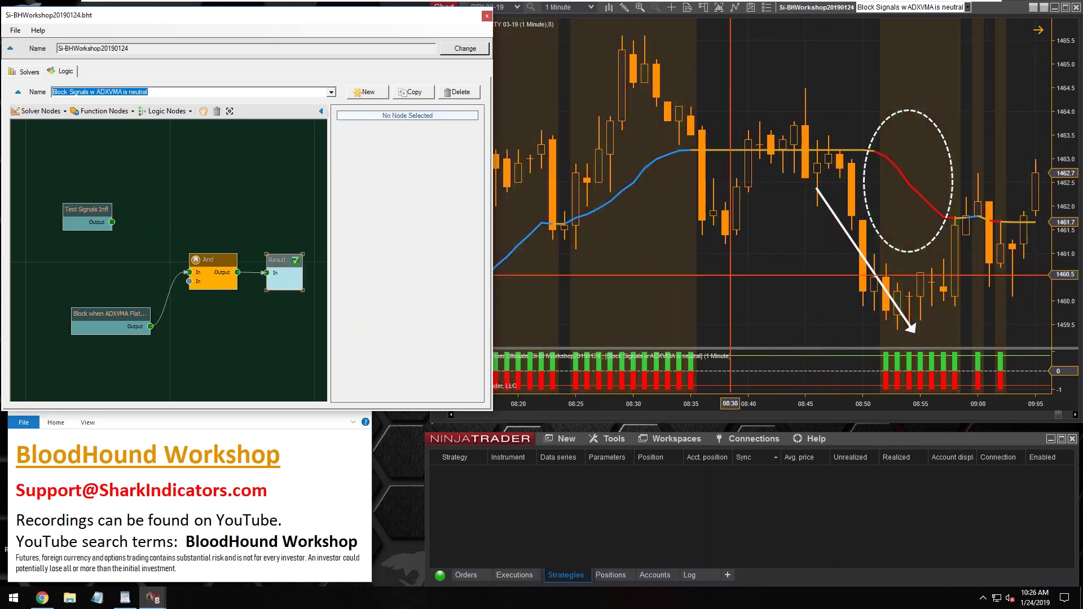
left_click(756, 283)
left_click_drag(112, 221, 189, 281)
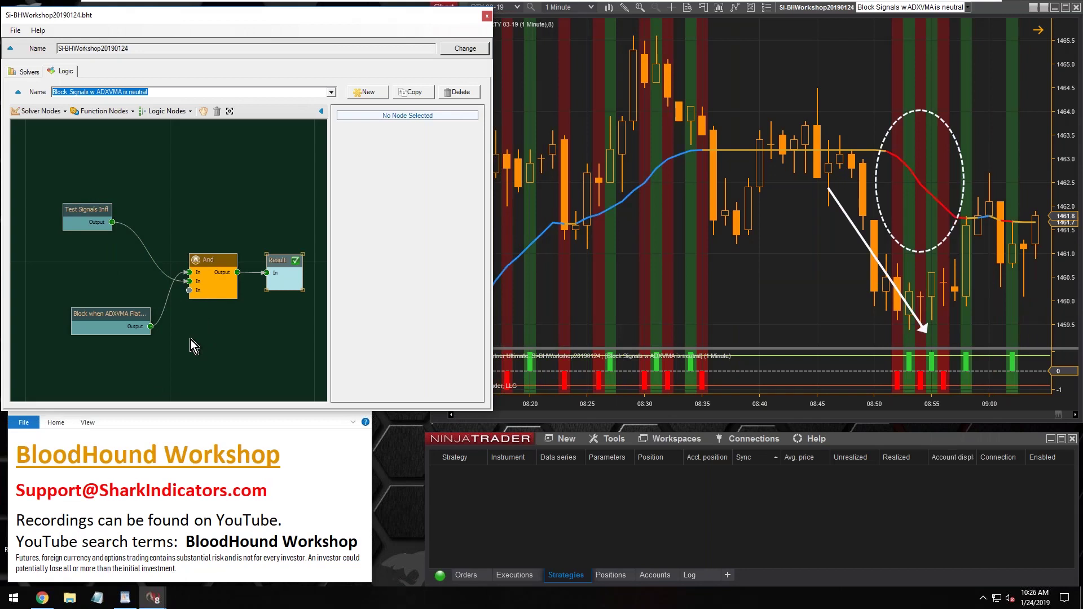
- Move the arrow and ellipse drawings to the flat ADXVMA section around 08:45, widening the ellipse to enclose that section
left_click(852, 222)
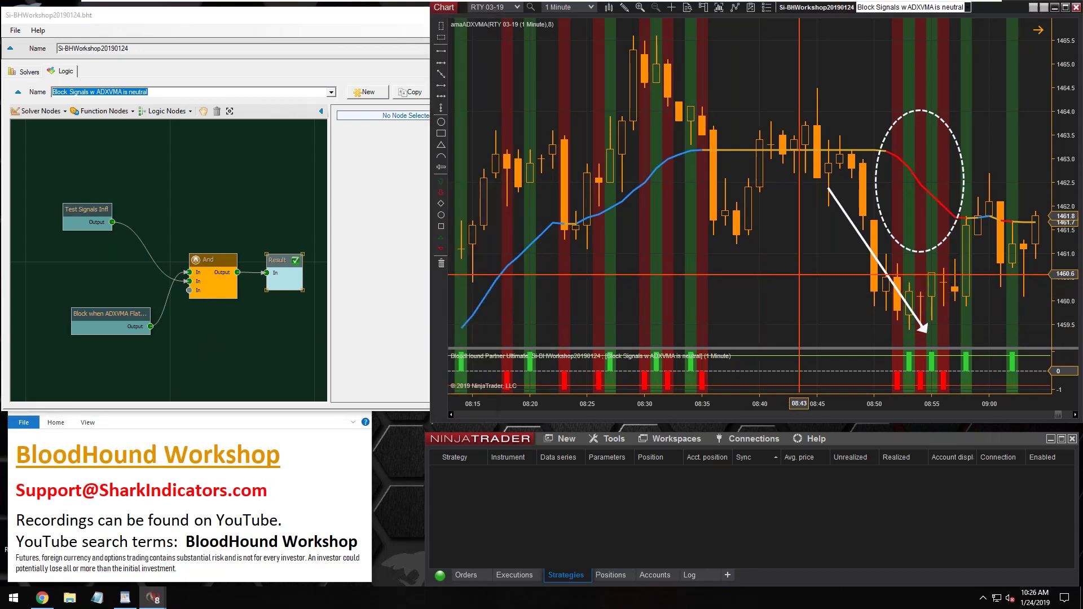
mouse_move(887, 281)
left_mouse_down()
mouse_move(739, 163)
mouse_move(650, 172)
left_mouse_up()
left_click_drag(877, 206, 715, 196)
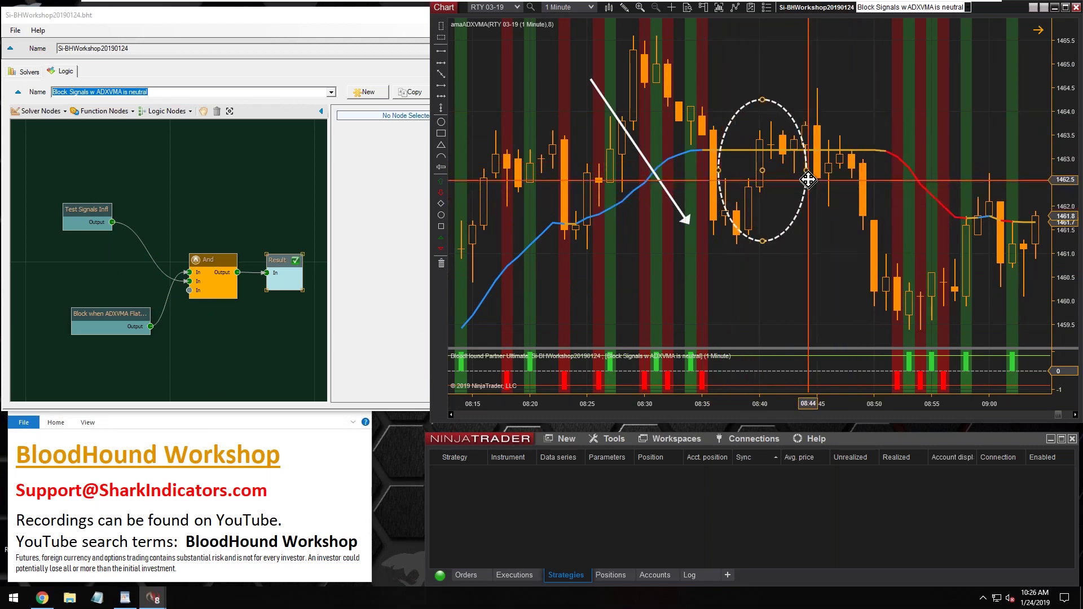
left_click_drag(811, 172, 878, 170)
left_click_drag(591, 79, 624, 141)
left_click_drag(662, 192, 795, 130)
scroll(791, 129, "down", 5)
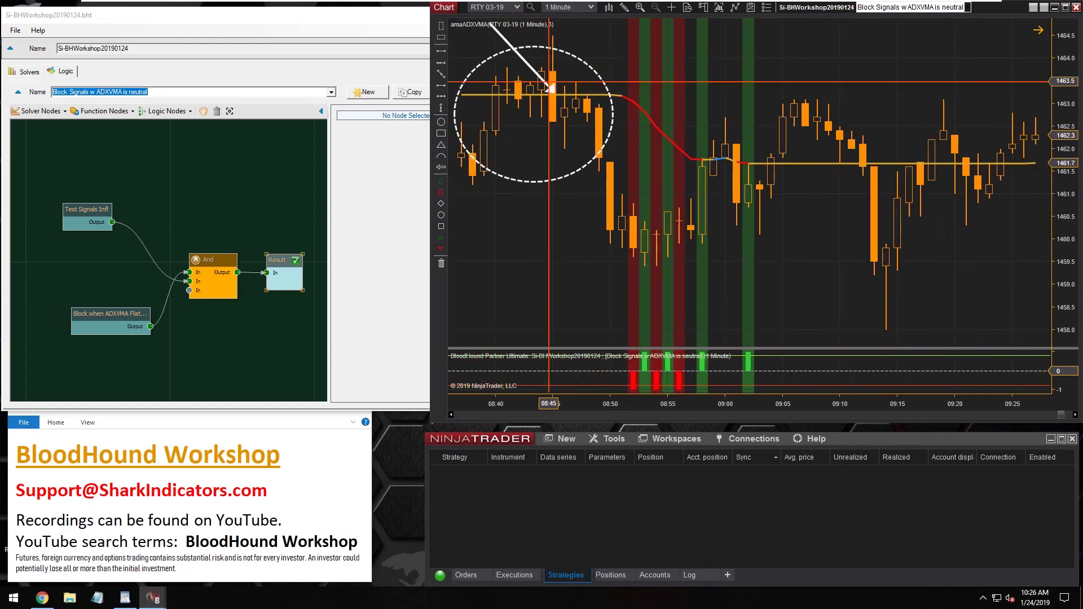
- Draw a second ellipse around the flat ADXVMA section from about 09:03 to 09:26
left_click(441, 121)
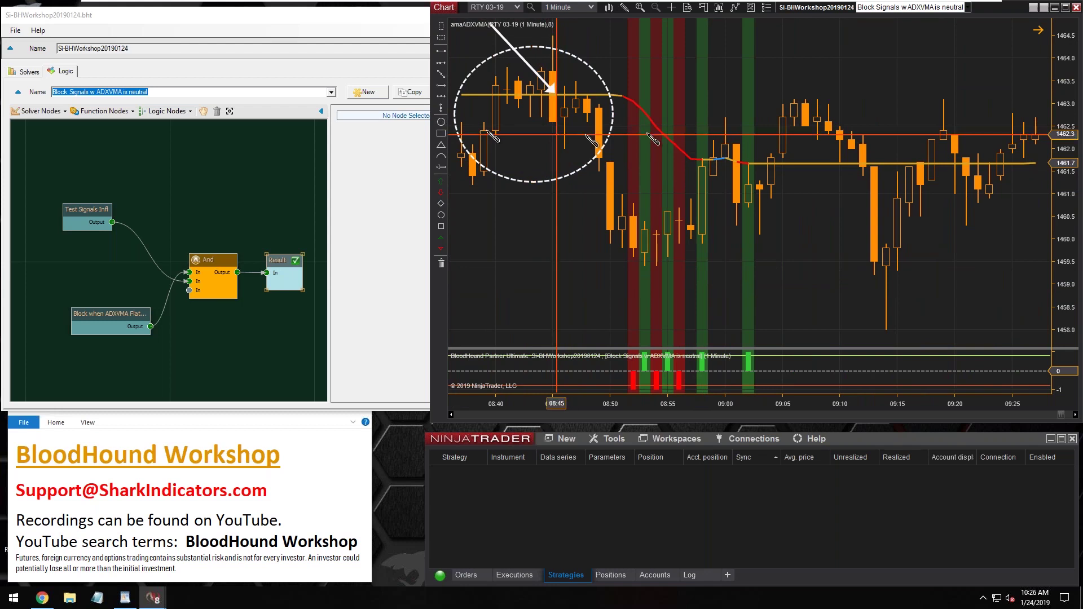
mouse_move(756, 82)
left_mouse_down()
mouse_move(810, 145)
mouse_move(1007, 256)
left_mouse_up()
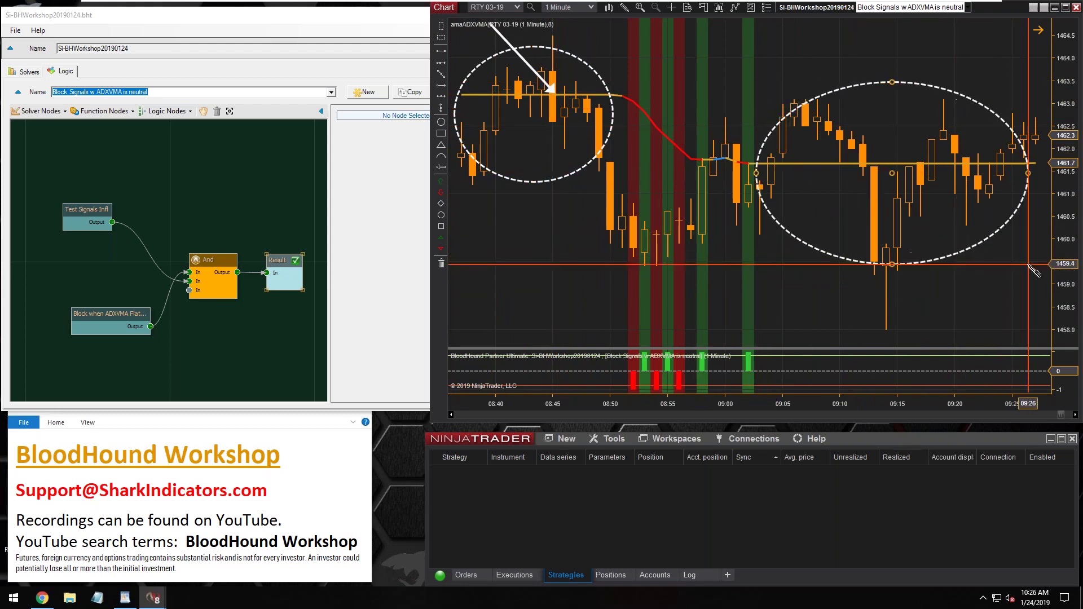
mouse_move(1010, 297)
left_mouse_down()
mouse_move(817, 305)
mouse_move(865, 306)
left_mouse_up()
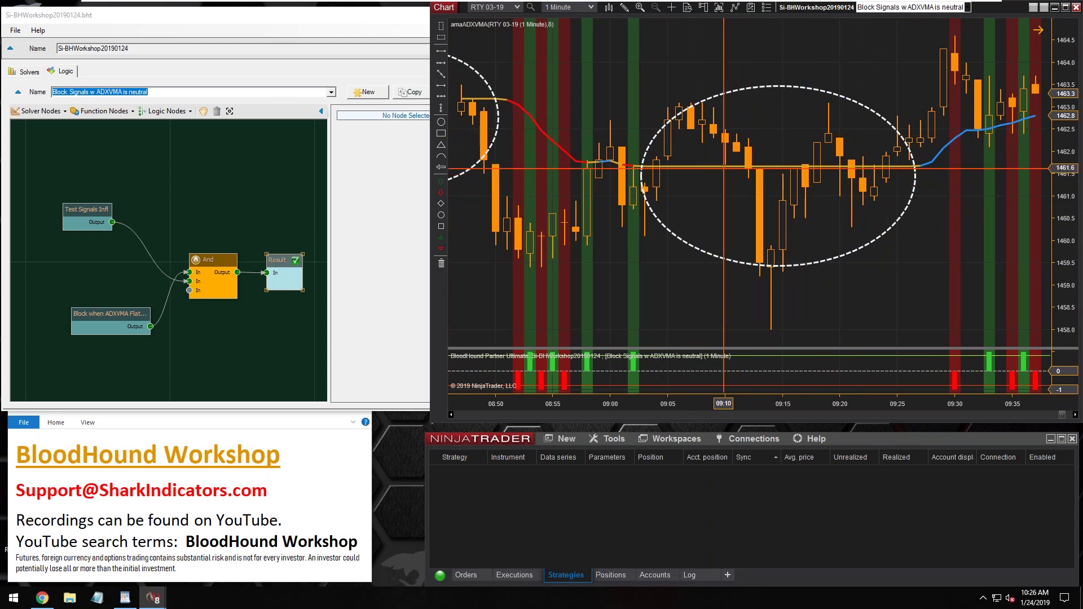
- Disconnect the Block when ADXVMA Flat node from the And node and move Test Signals Infl closer to And
left_click_drag(104, 314, 94, 315)
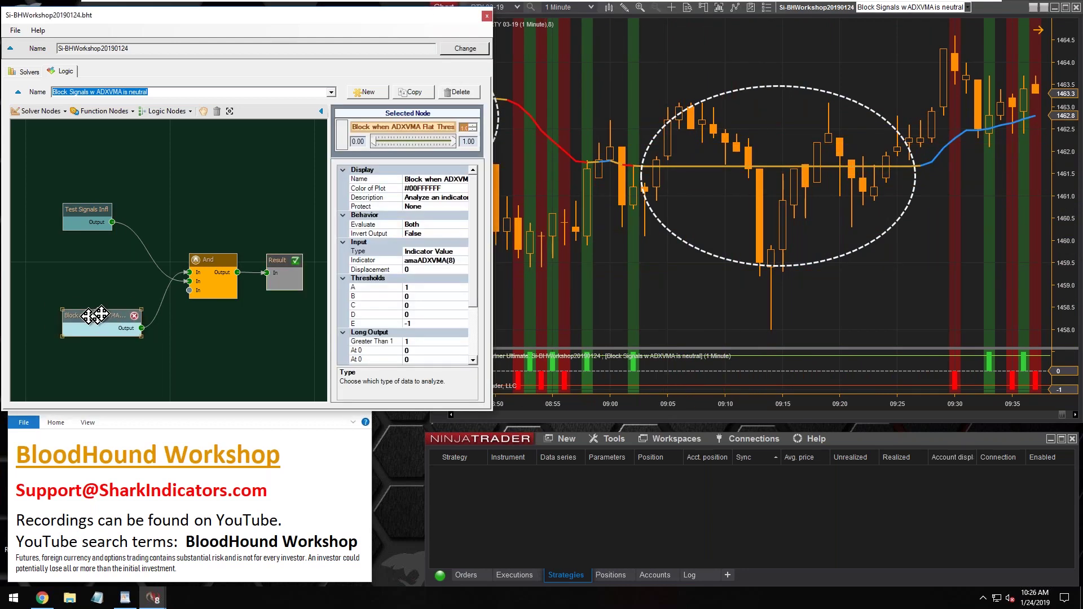
left_click(160, 301)
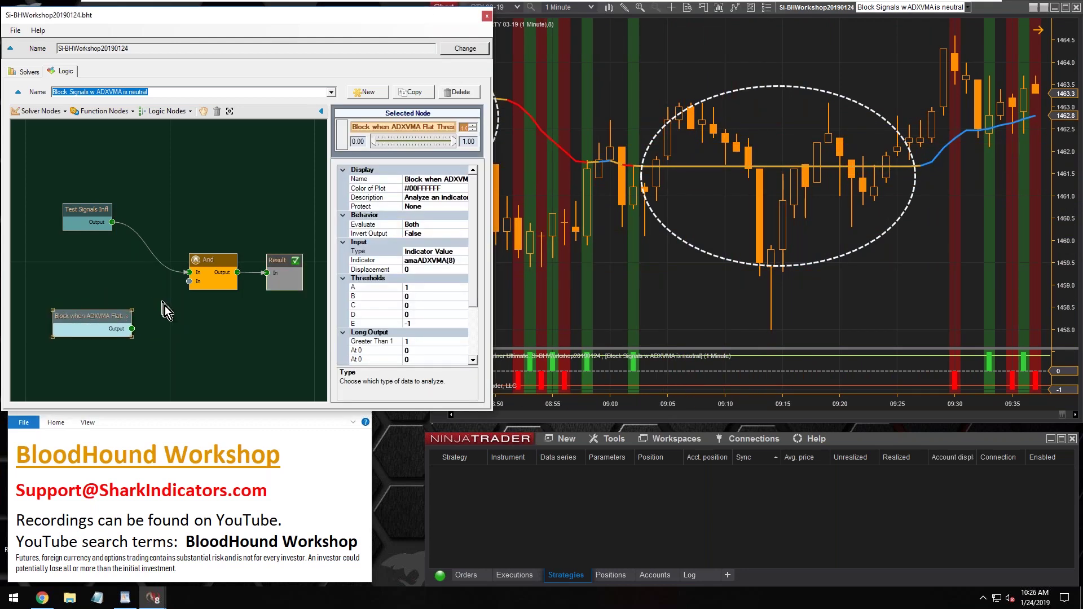
mouse_move(84, 213)
left_mouse_down()
mouse_move(93, 242)
mouse_move(101, 223)
left_mouse_up()
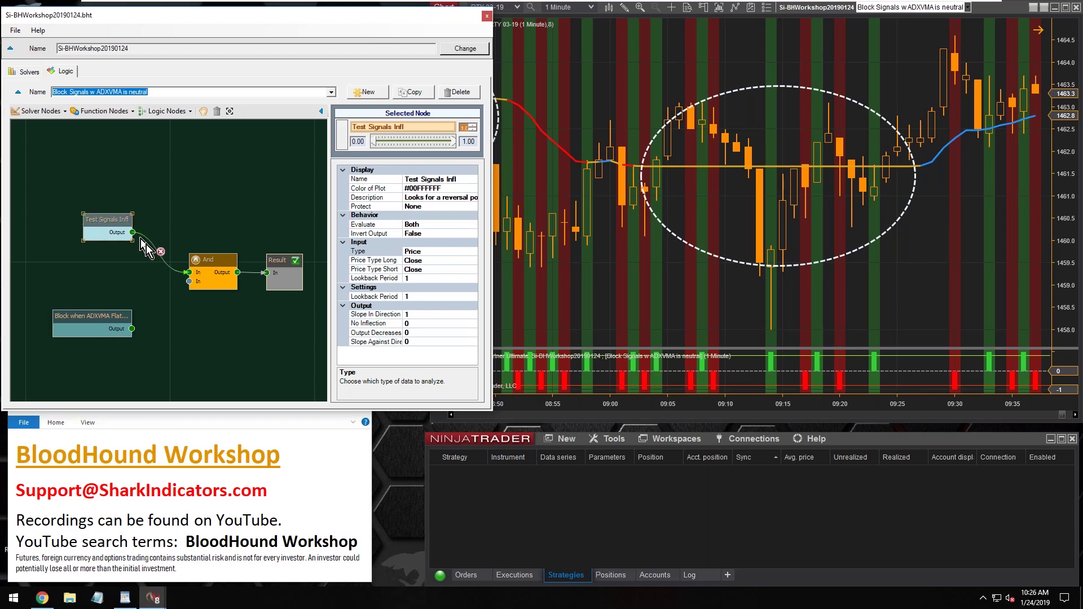
- Rewire the Block when ADXVMA Flat node to the And node and disconnect it again, nudging both nodes
left_click_drag(213, 262, 196, 266)
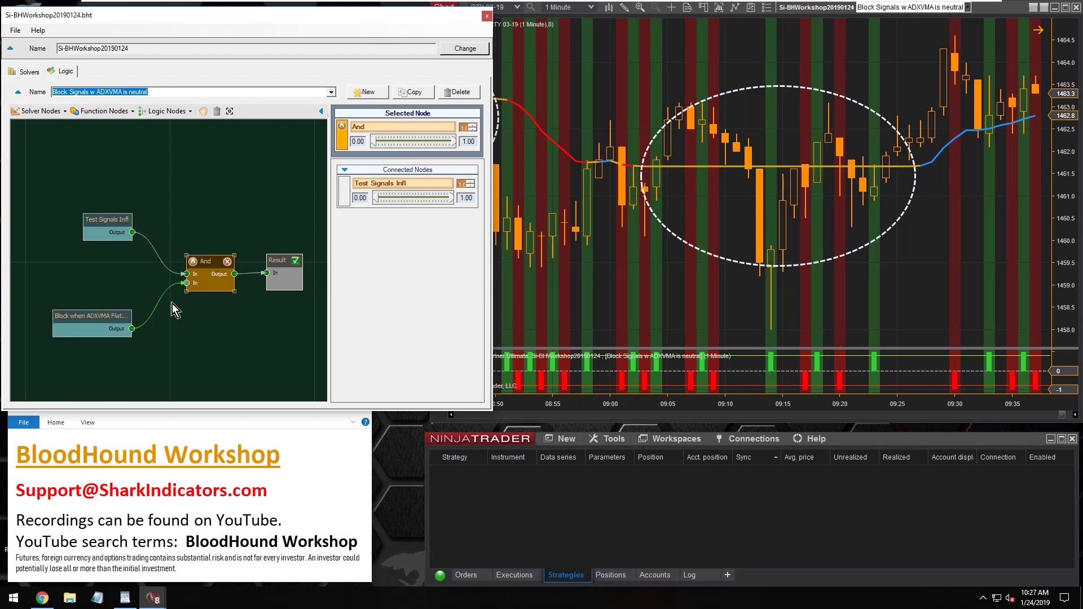
left_click_drag(188, 284, 186, 284)
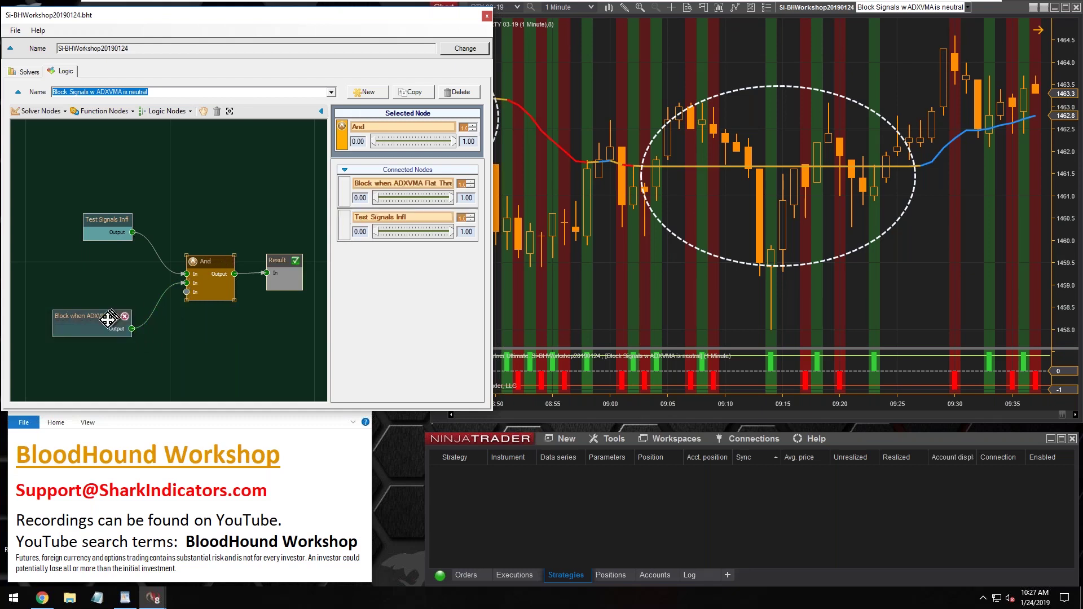
left_click_drag(104, 319, 123, 313)
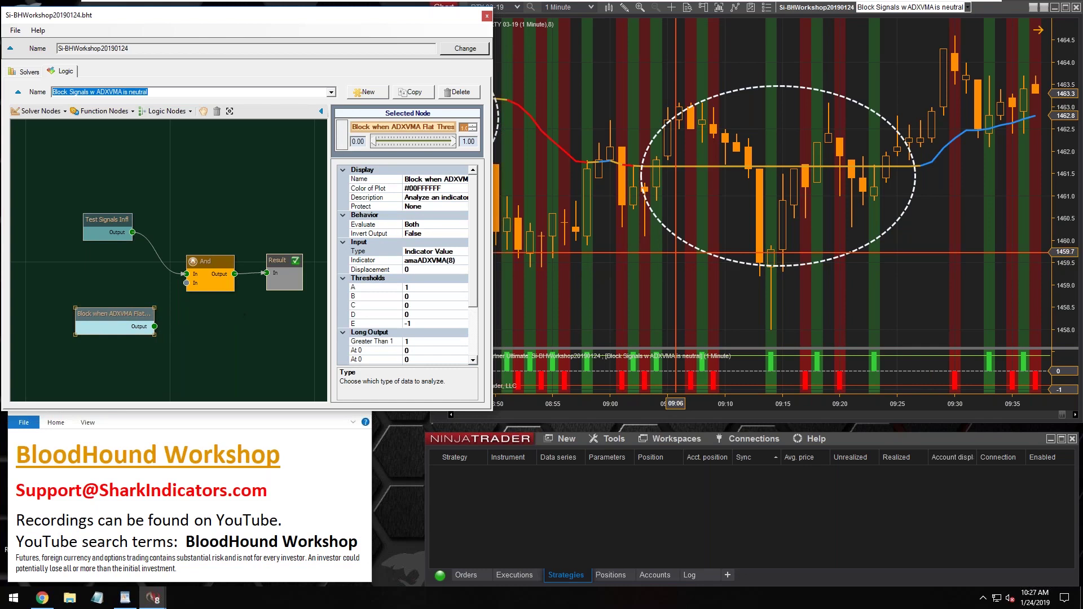
- Move the larger ellipse drawing slightly so it is centred on the flat ADXVMA line between about 09:02 and 09:26
left_click(728, 261)
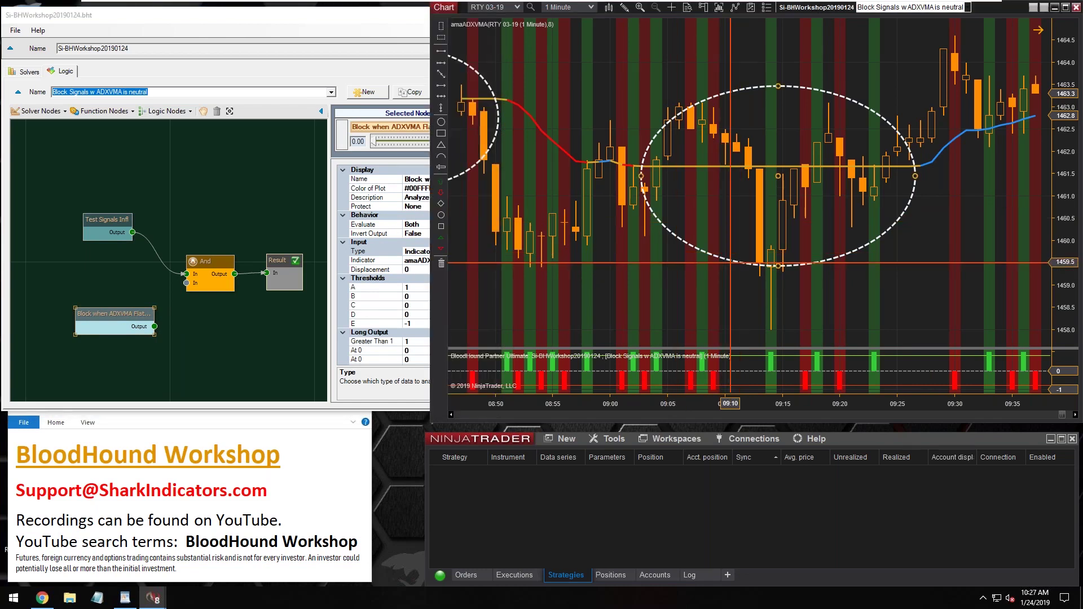
double_click(720, 263)
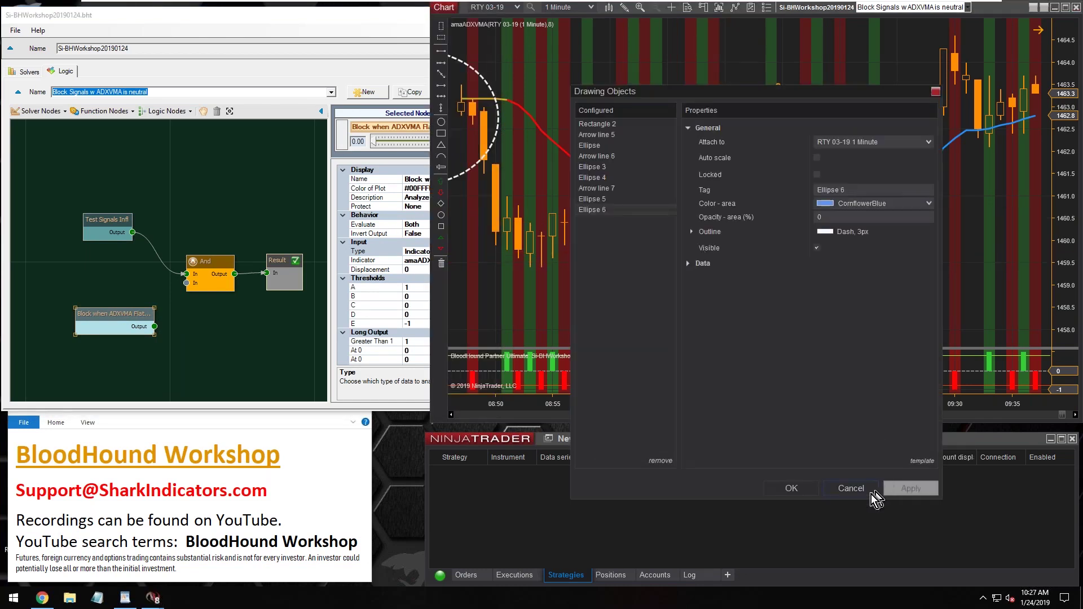
left_click(850, 489)
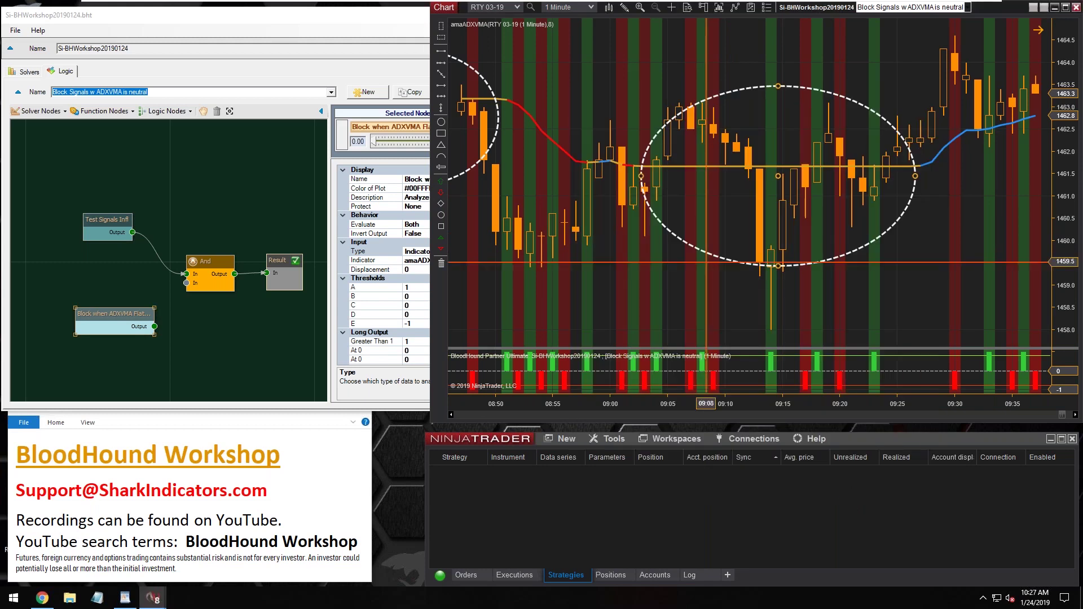
left_click(671, 241)
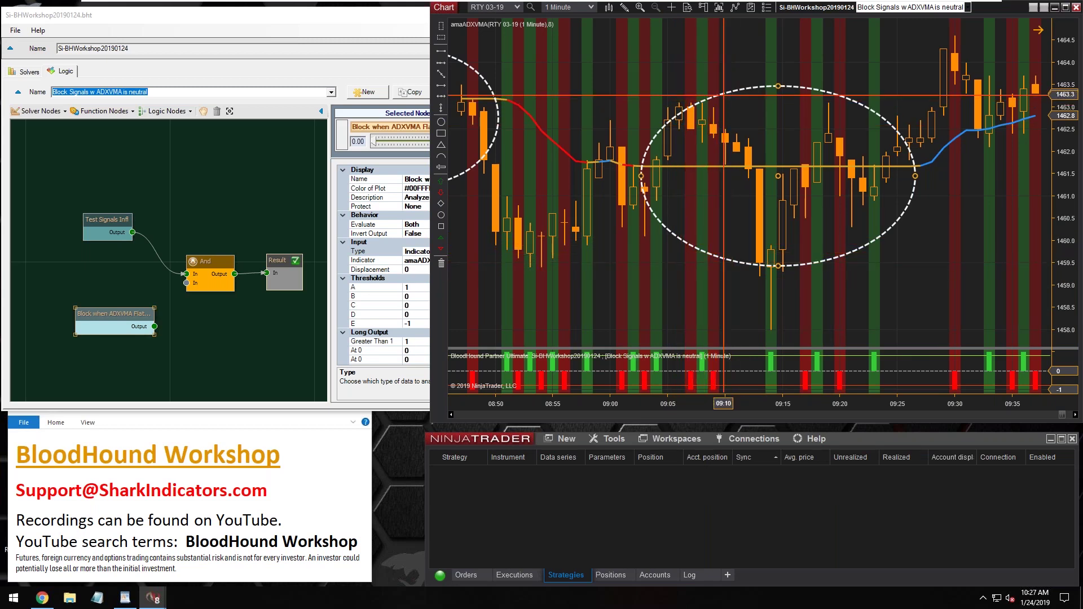
mouse_move(691, 240)
left_mouse_down()
mouse_move(701, 235)
mouse_move(694, 249)
mouse_move(696, 225)
mouse_move(710, 224)
mouse_move(694, 205)
mouse_move(710, 229)
mouse_move(716, 213)
mouse_move(701, 208)
mouse_move(694, 222)
left_mouse_up()
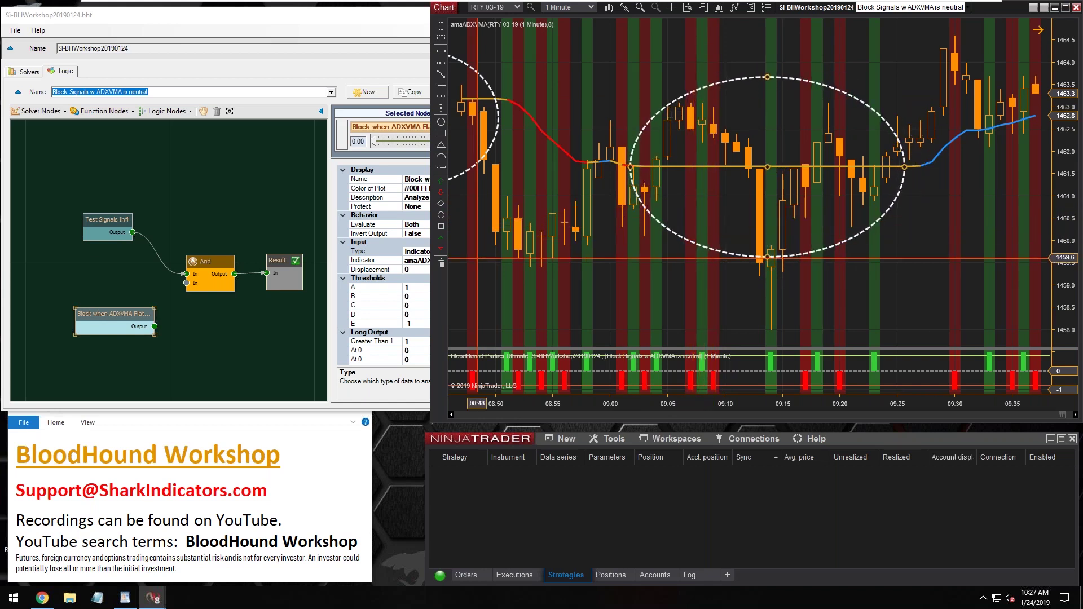
- Reconnect the Block when ADXVMA Flat node to the And node's second input and bring both solver nodes closer together
left_click_drag(158, 331, 195, 285)
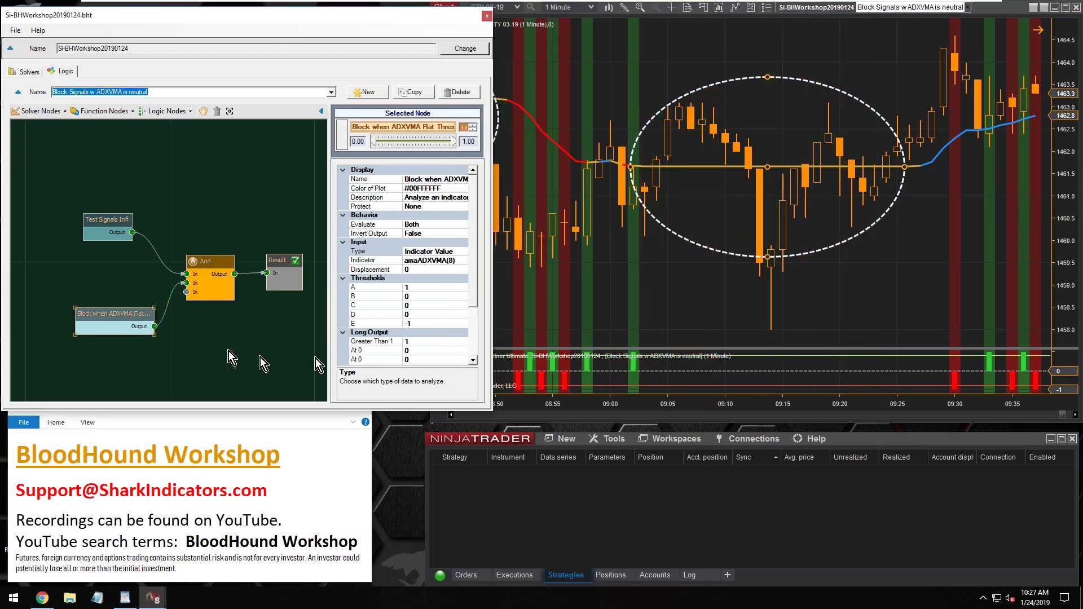
left_click_drag(97, 230, 113, 262)
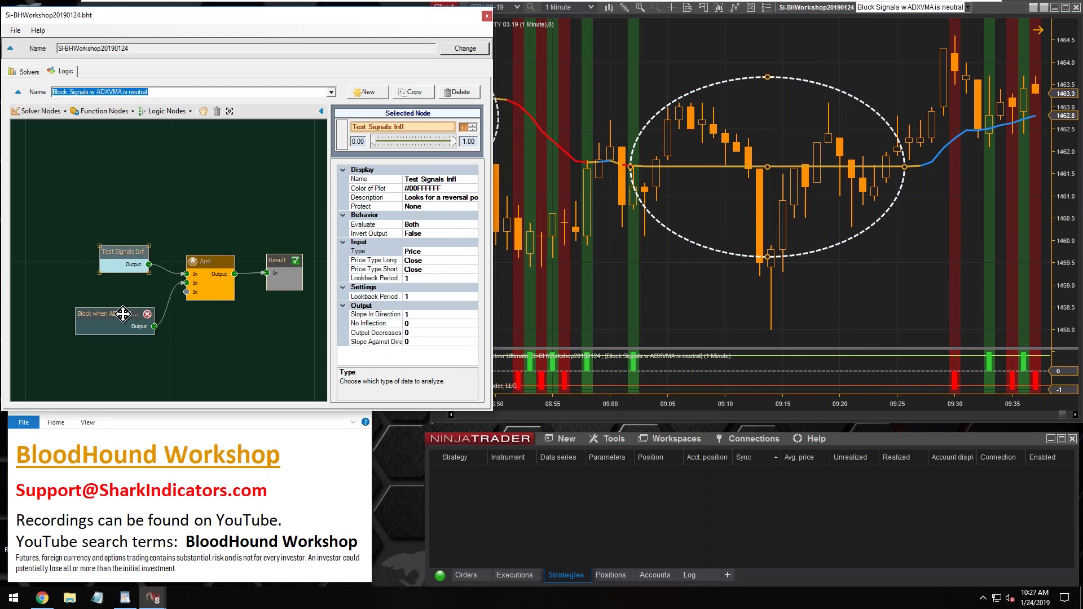
left_click_drag(123, 314, 125, 302)
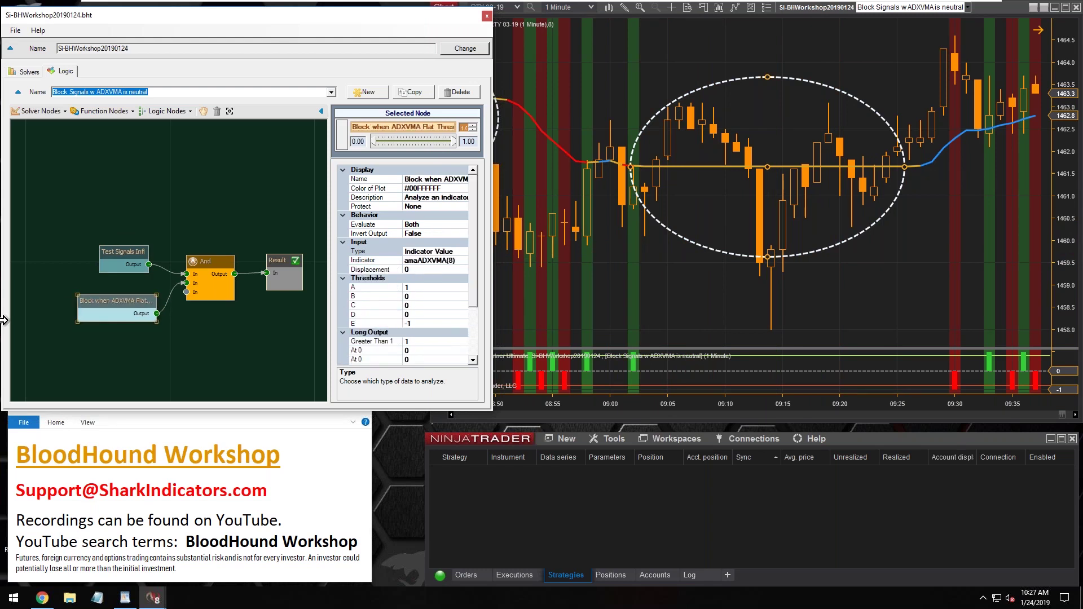